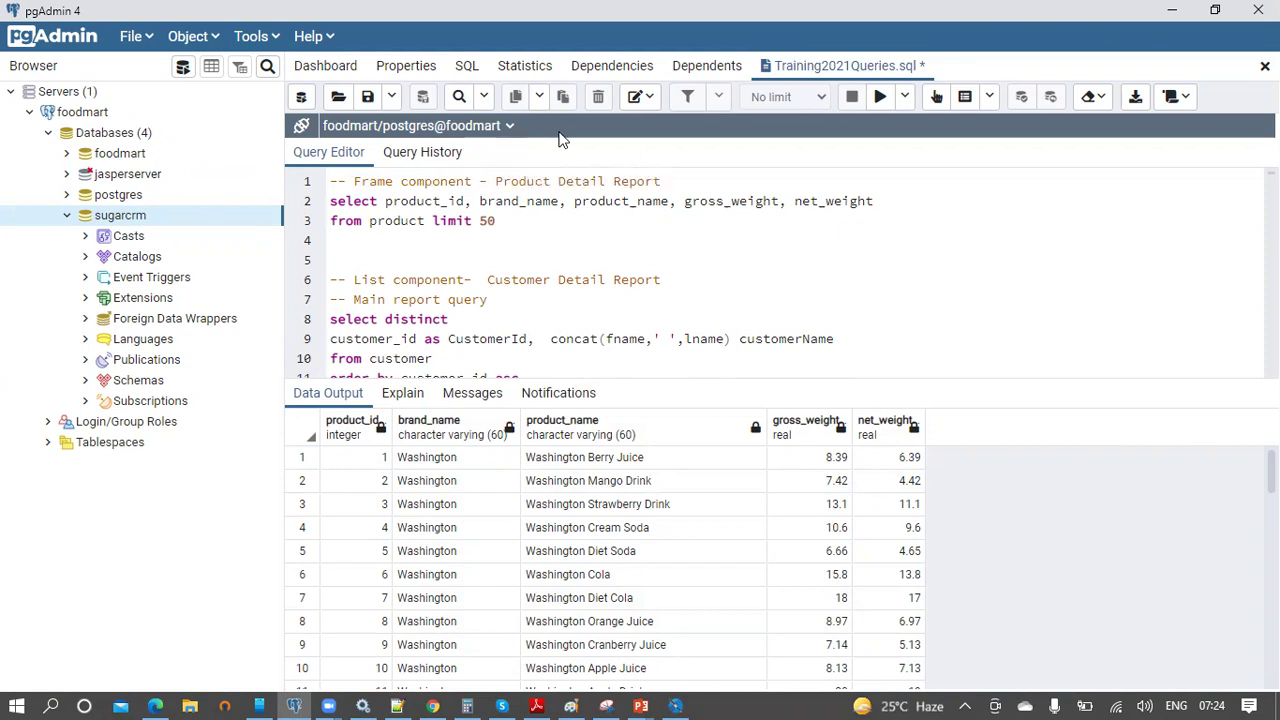
# Step: Name the new Jaspersoft Studio report "Frame component - Product Detail Report", copied from the query comment, and store it in JasperReports2021/Reports
pyautogui.moveTo(681, 187); pyautogui.dragTo(353, 184)
pyautogui.hotkey('ctrl', 'c')
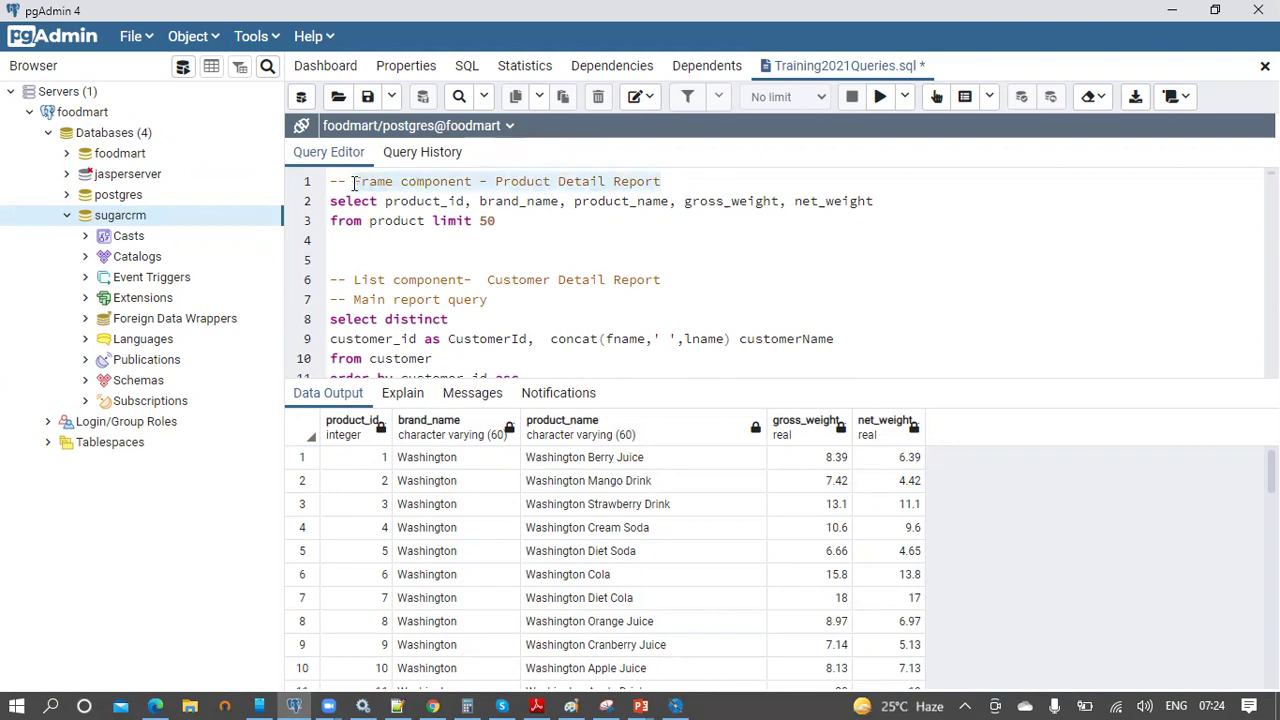
pyautogui.hotkey('alt', 'Tab')
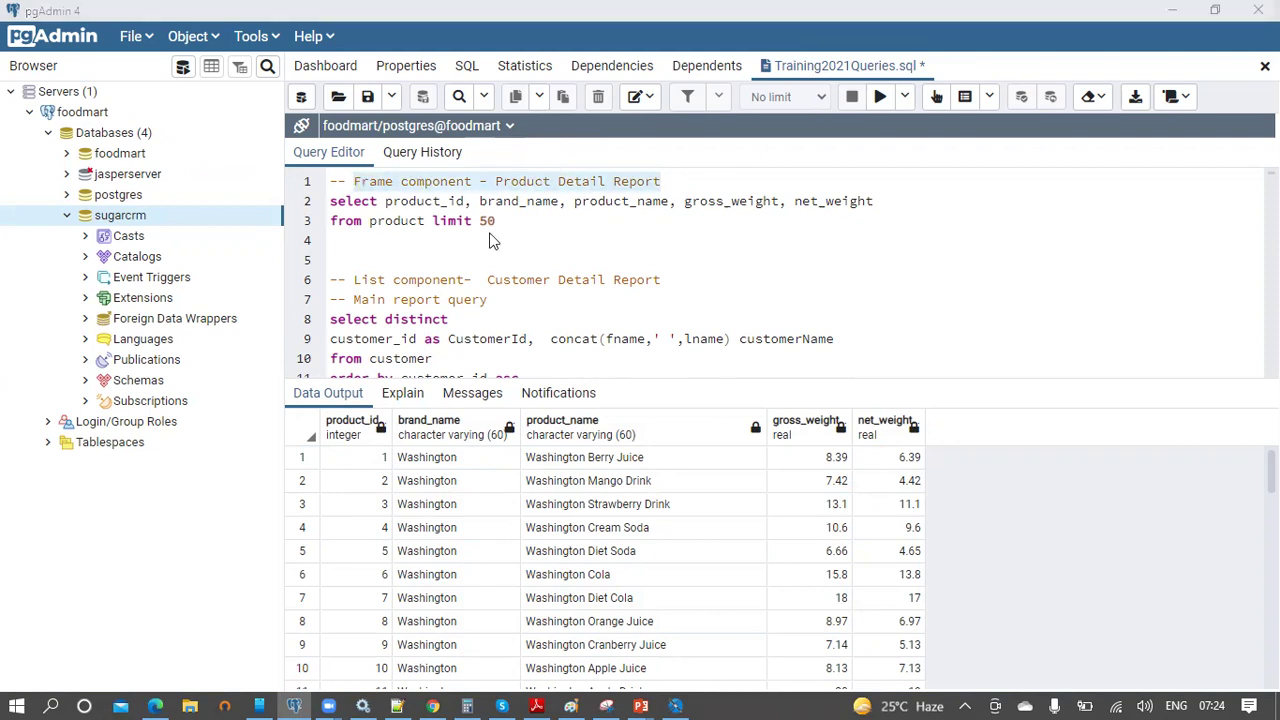
pyautogui.moveTo(418, 409); pyautogui.dragTo(348, 409)
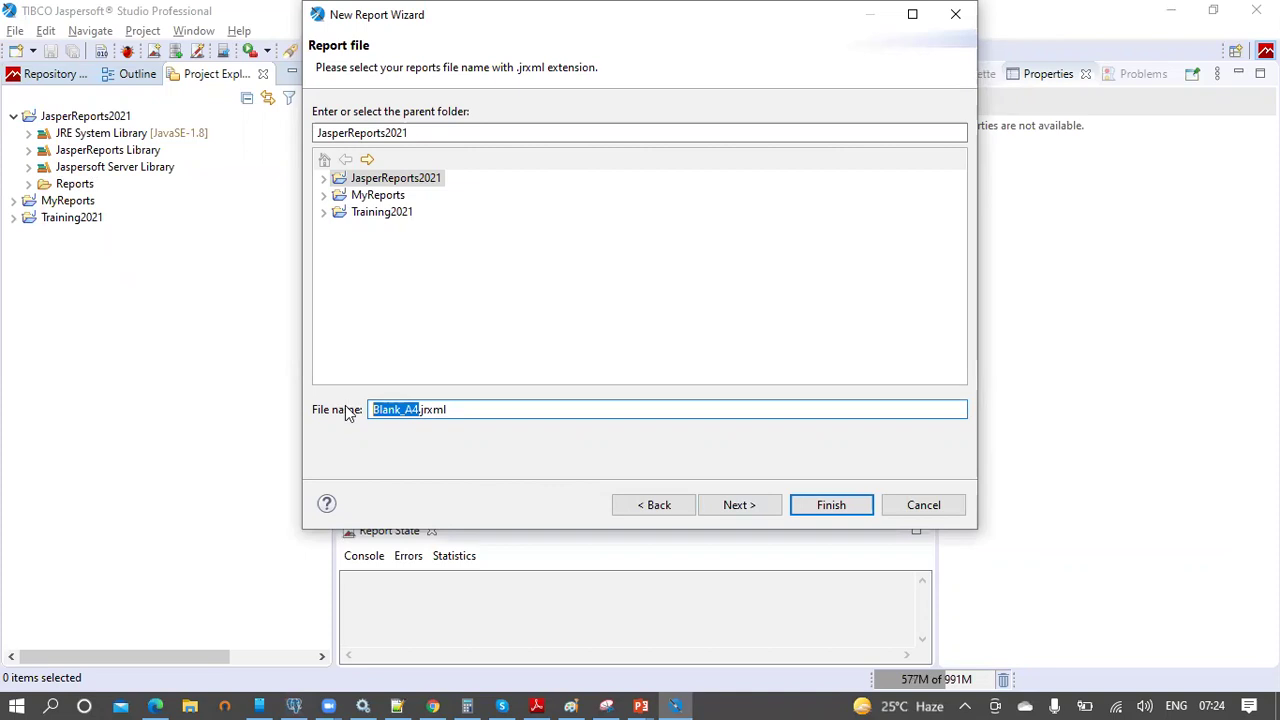
pyautogui.hotkey('ctrl', 'v')
pyautogui.click(324, 179)
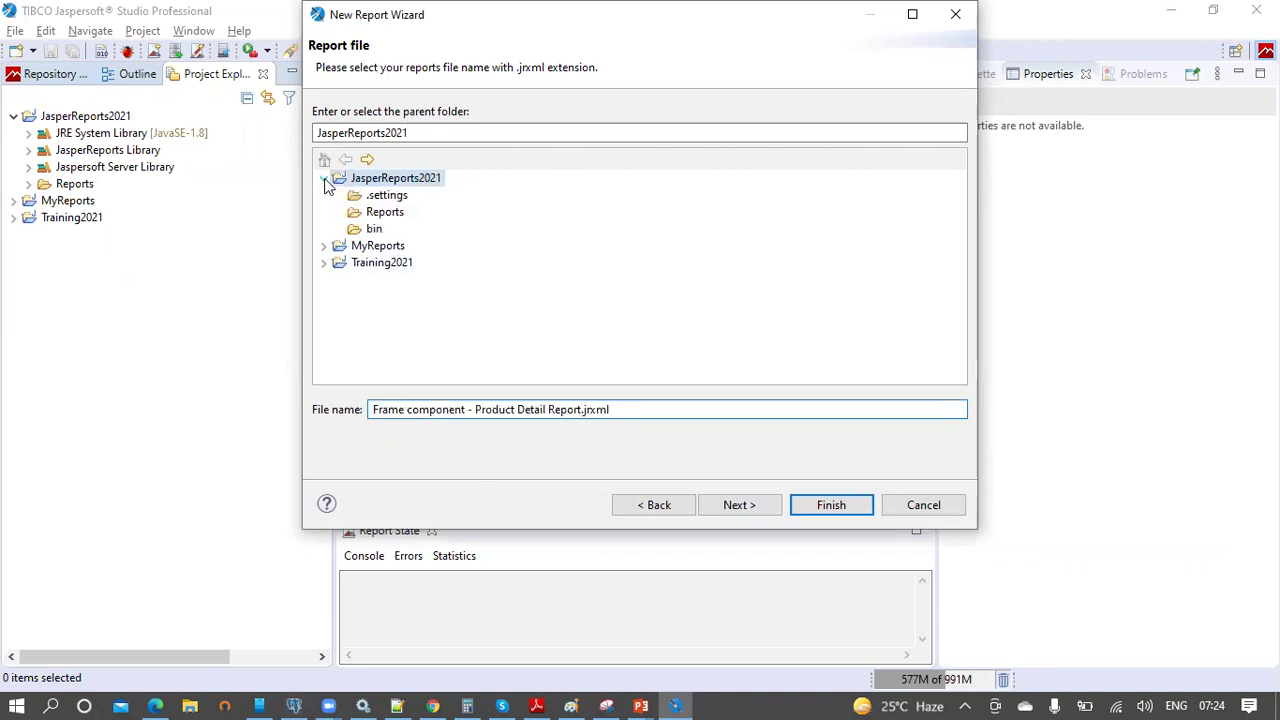
pyautogui.click(385, 213)
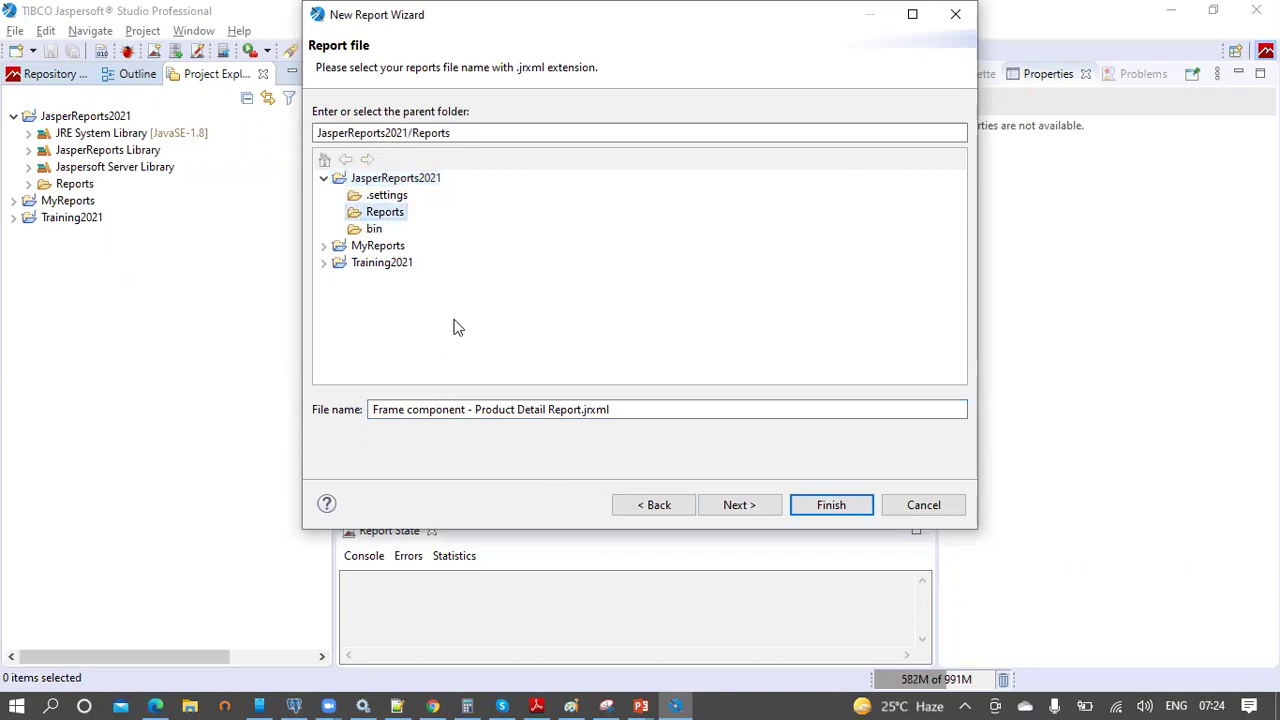
pyautogui.click(755, 508)
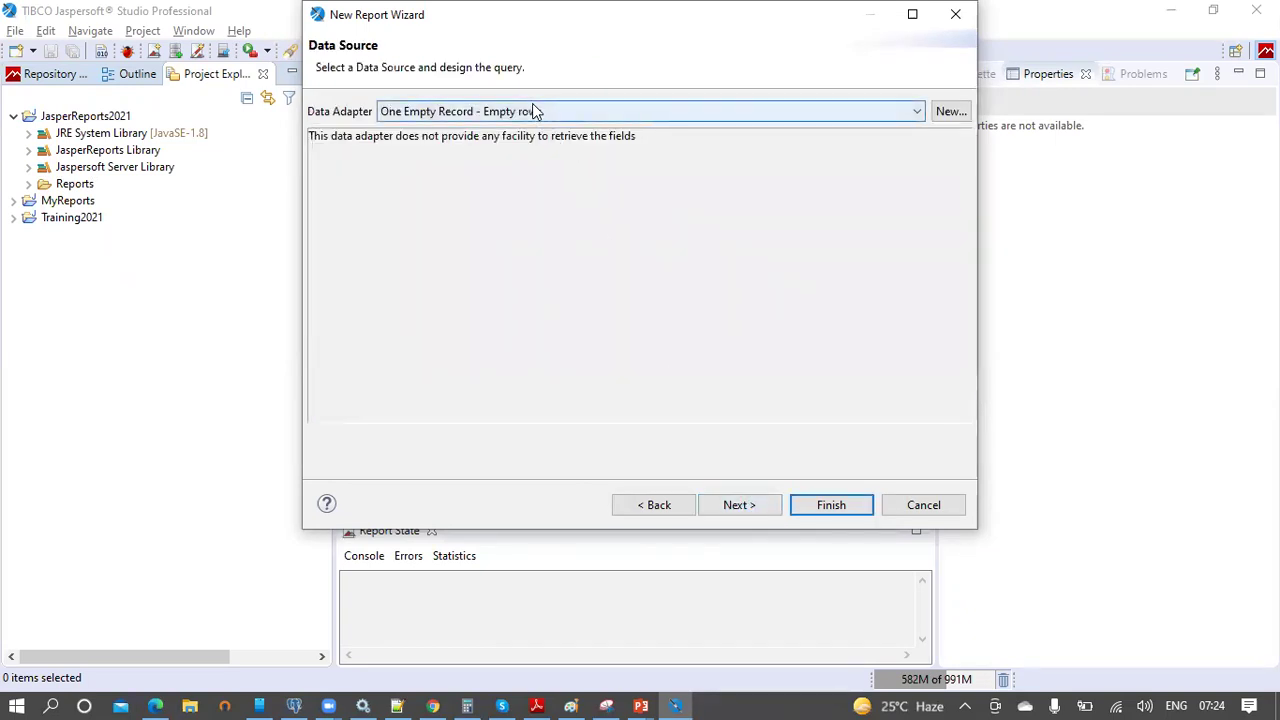
# Step: Use the foodmart JDBC data adapter and enter the Product Detail Report query (from product limit 50) copied from pgAdmin as the report query
pyautogui.click(433, 113)
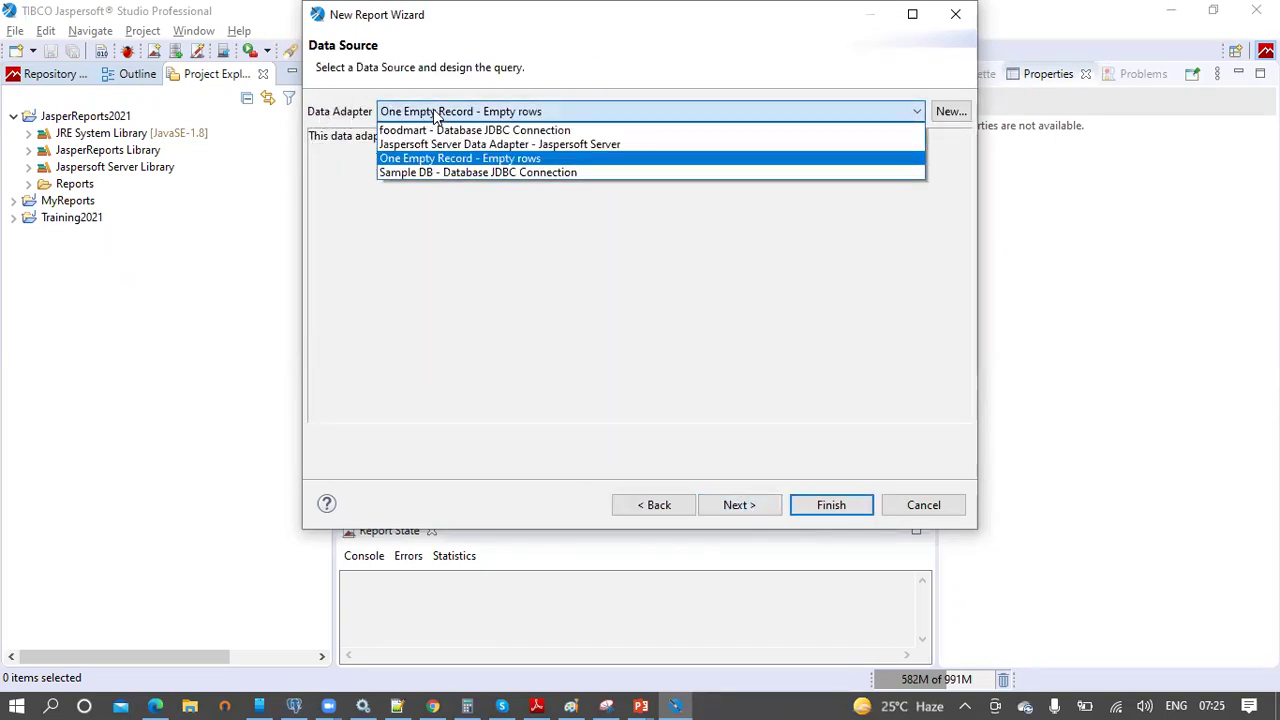
pyautogui.click(432, 130)
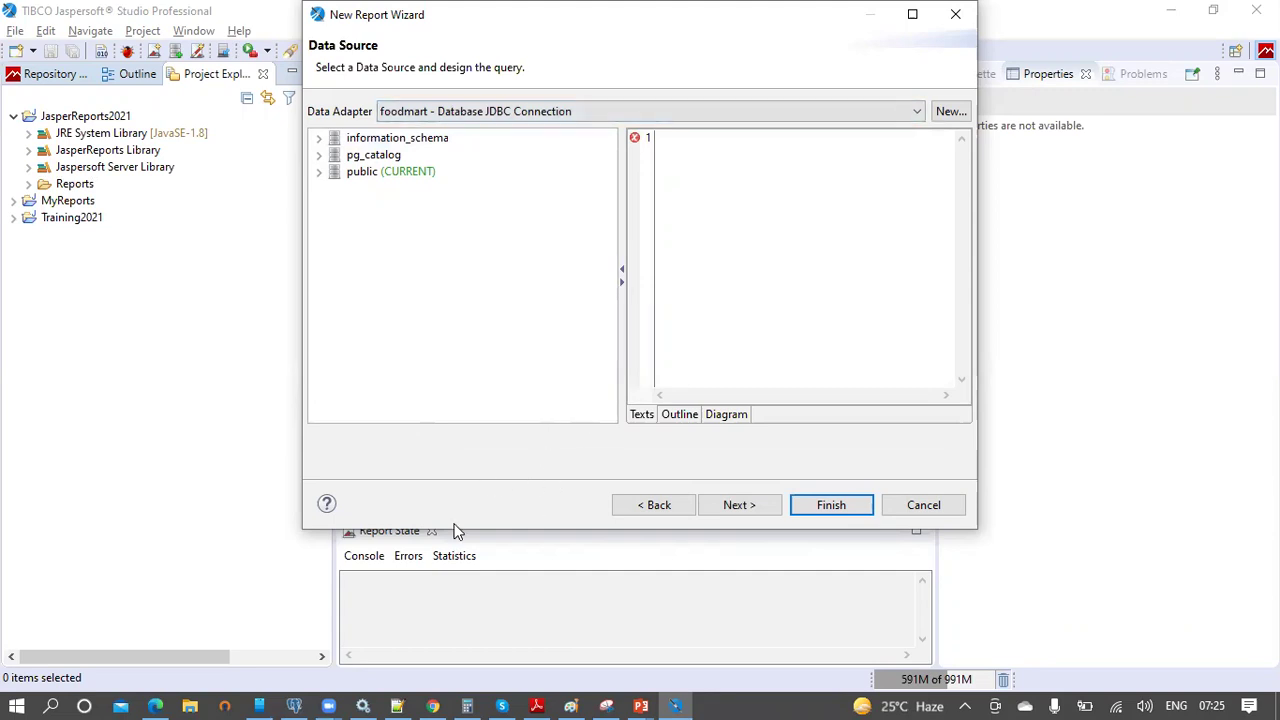
pyautogui.click(296, 703)
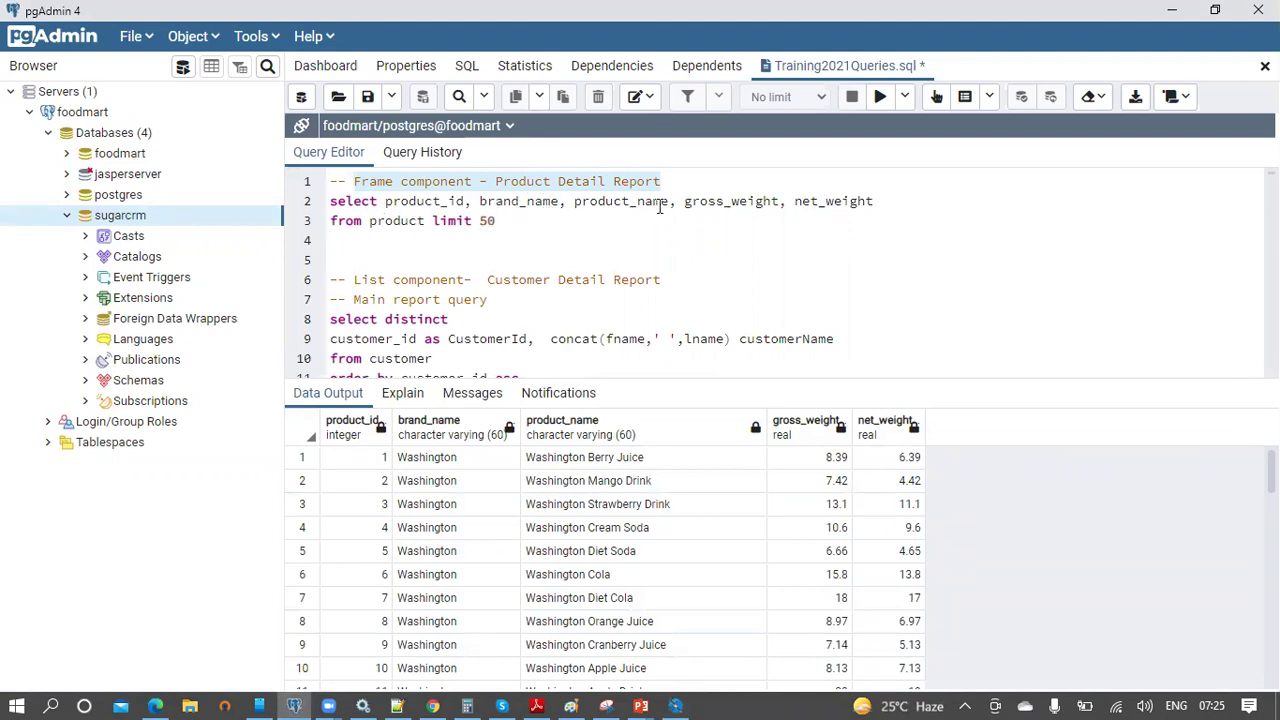
pyautogui.moveTo(537, 218); pyautogui.dragTo(318, 215)
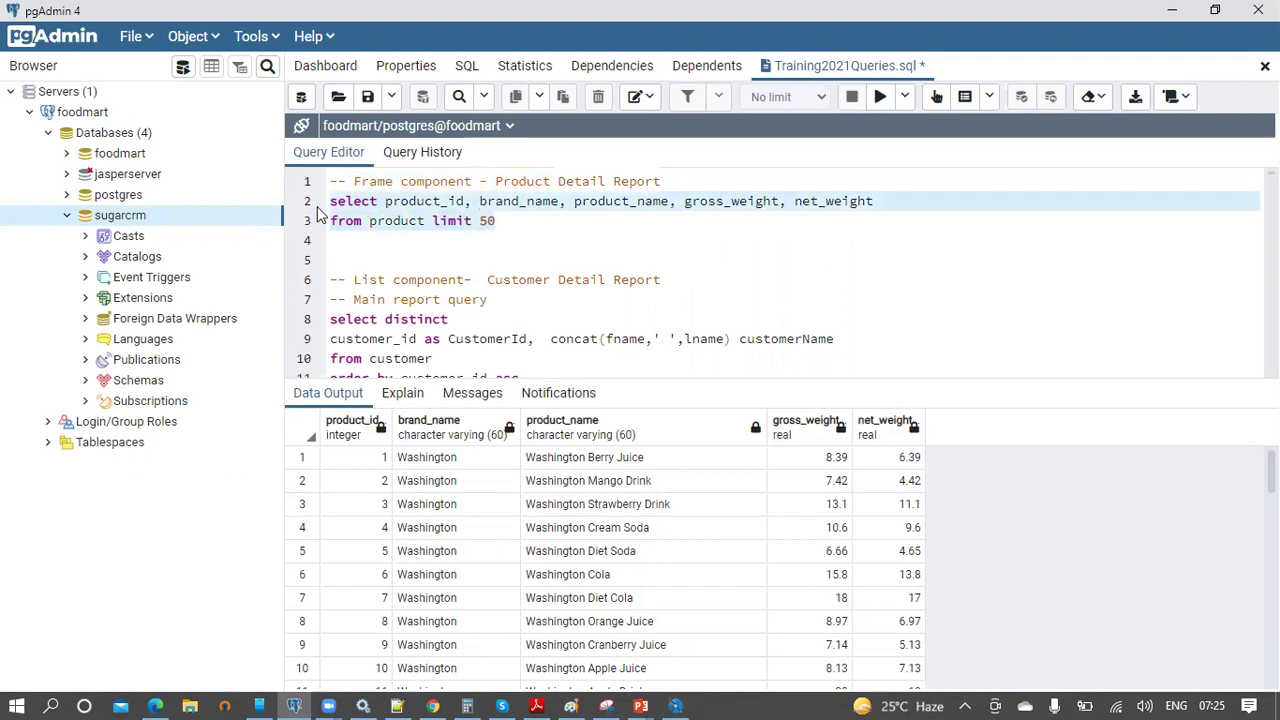
pyautogui.rightClick(445, 205)
pyautogui.click(474, 277)
pyautogui.hotkey('alt', 'Tab')
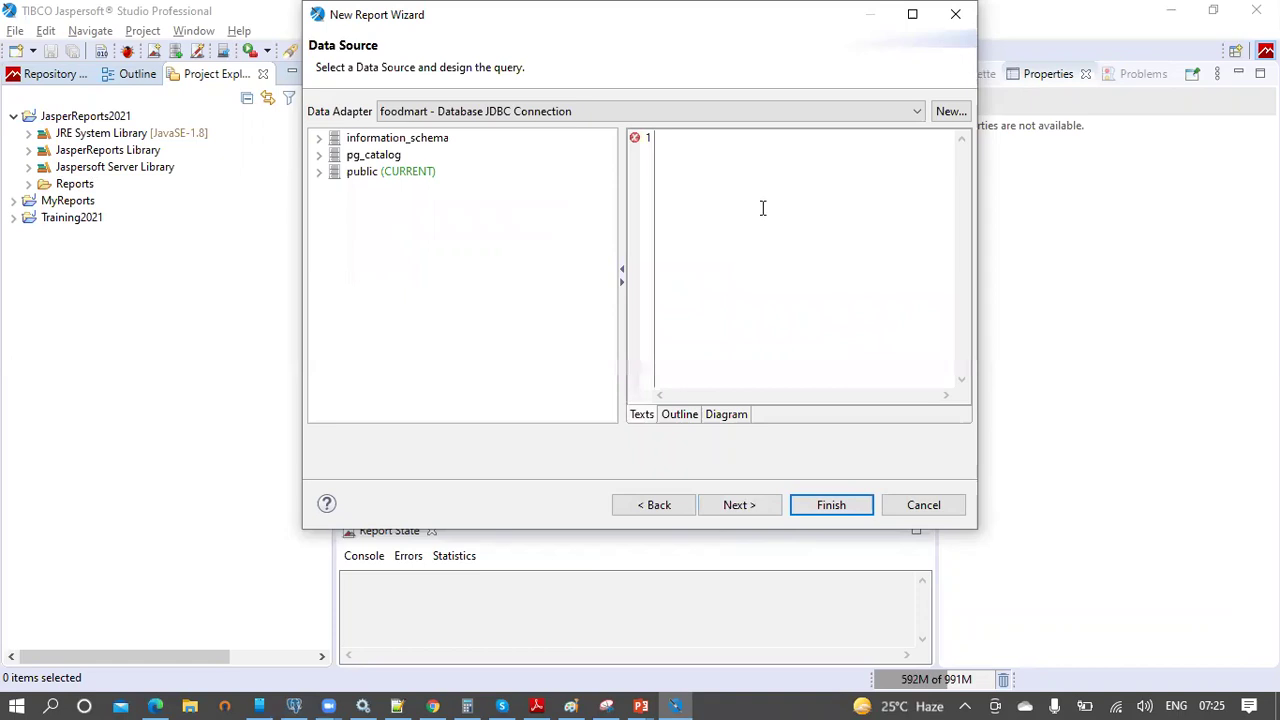
pyautogui.hotkey('ctrl', 'v')
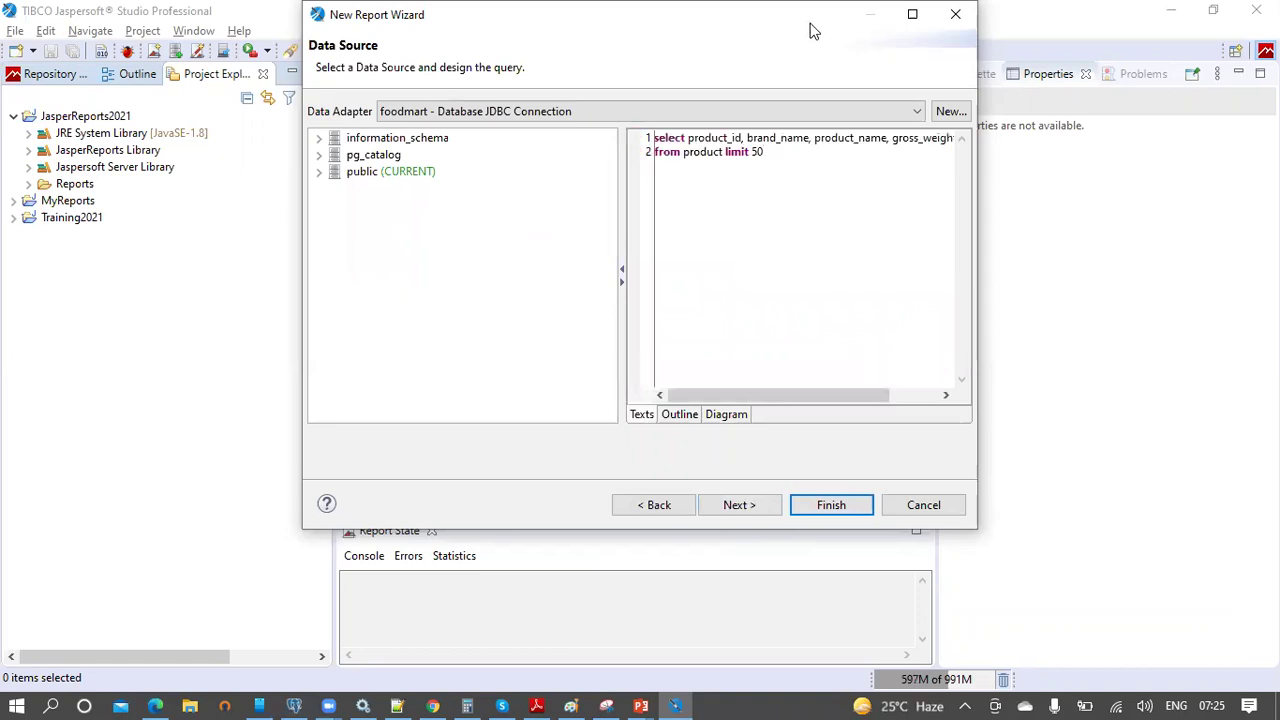
pyautogui.click(738, 508)
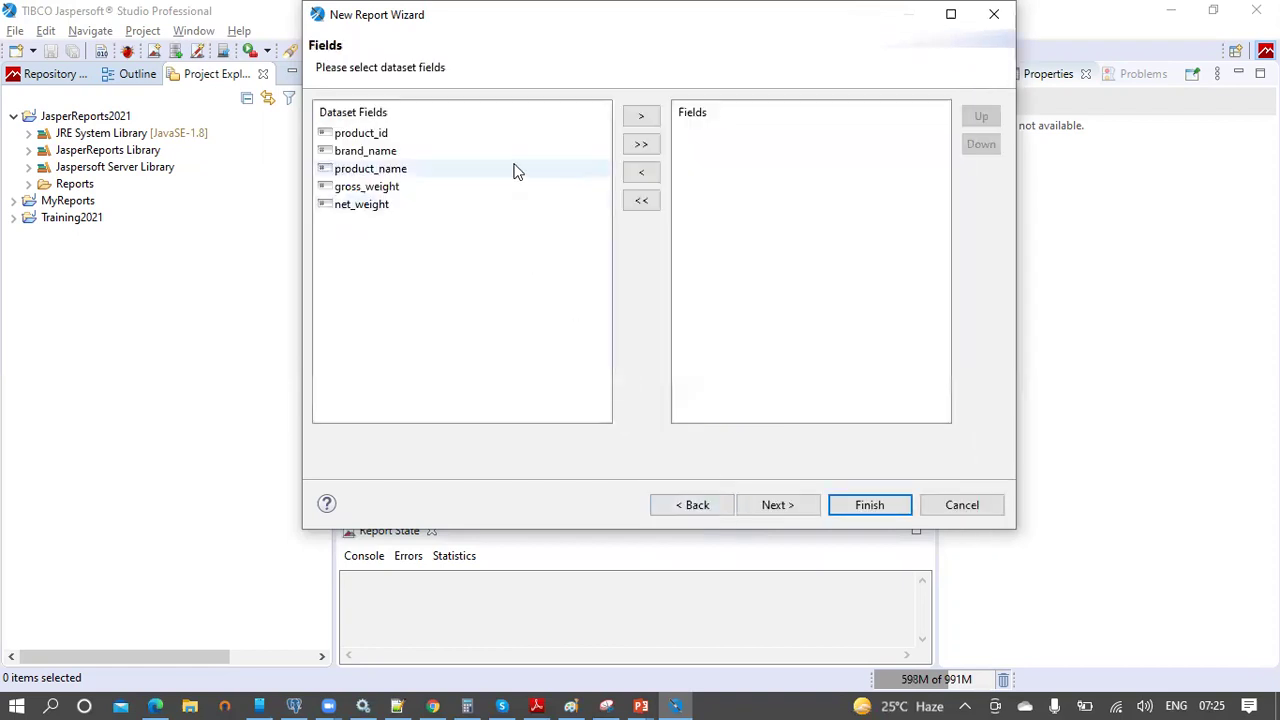
# Step: Include all dataset fields in the report, leave grouping empty and finish the New Report Wizard
pyautogui.click(655, 146)
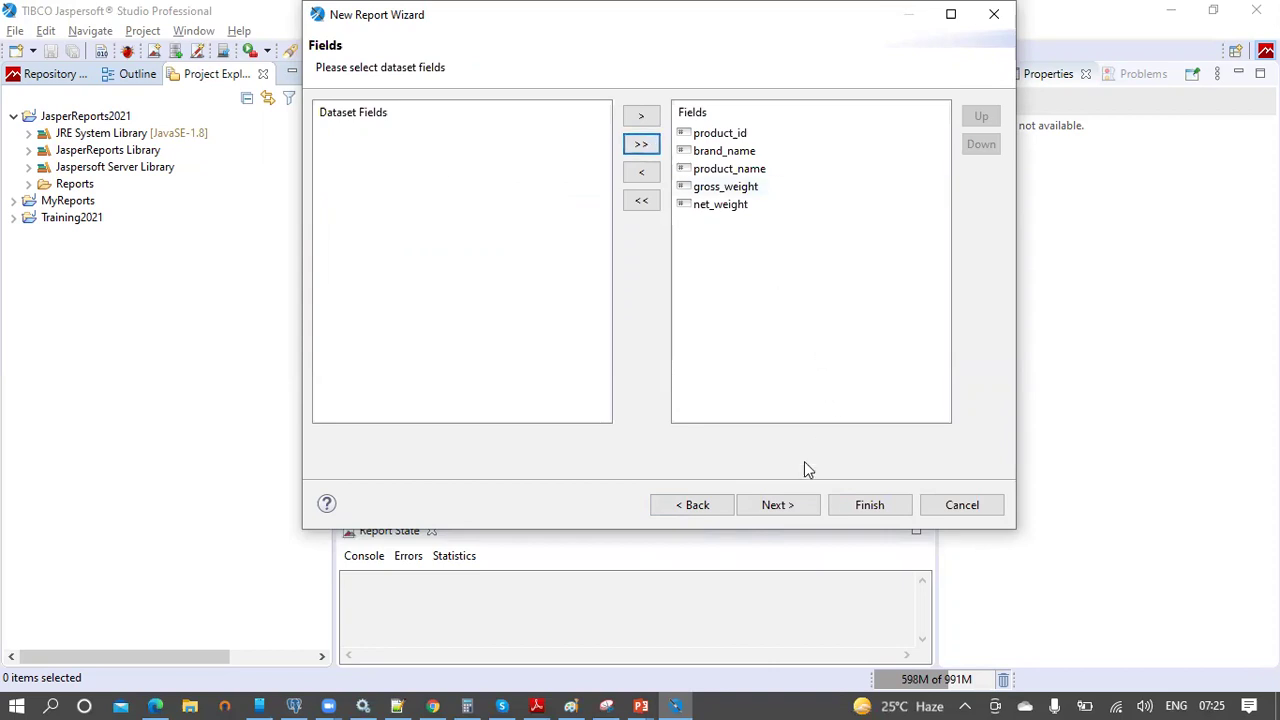
pyautogui.click(779, 507)
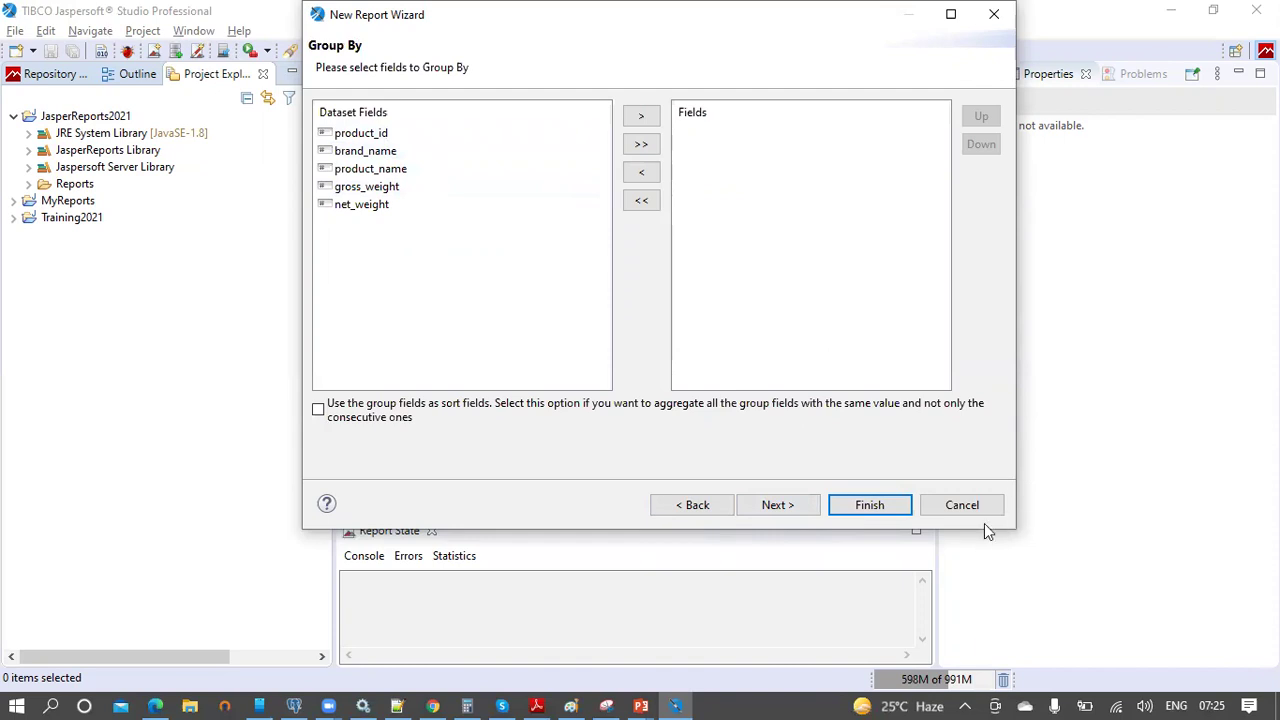
pyautogui.click(794, 510)
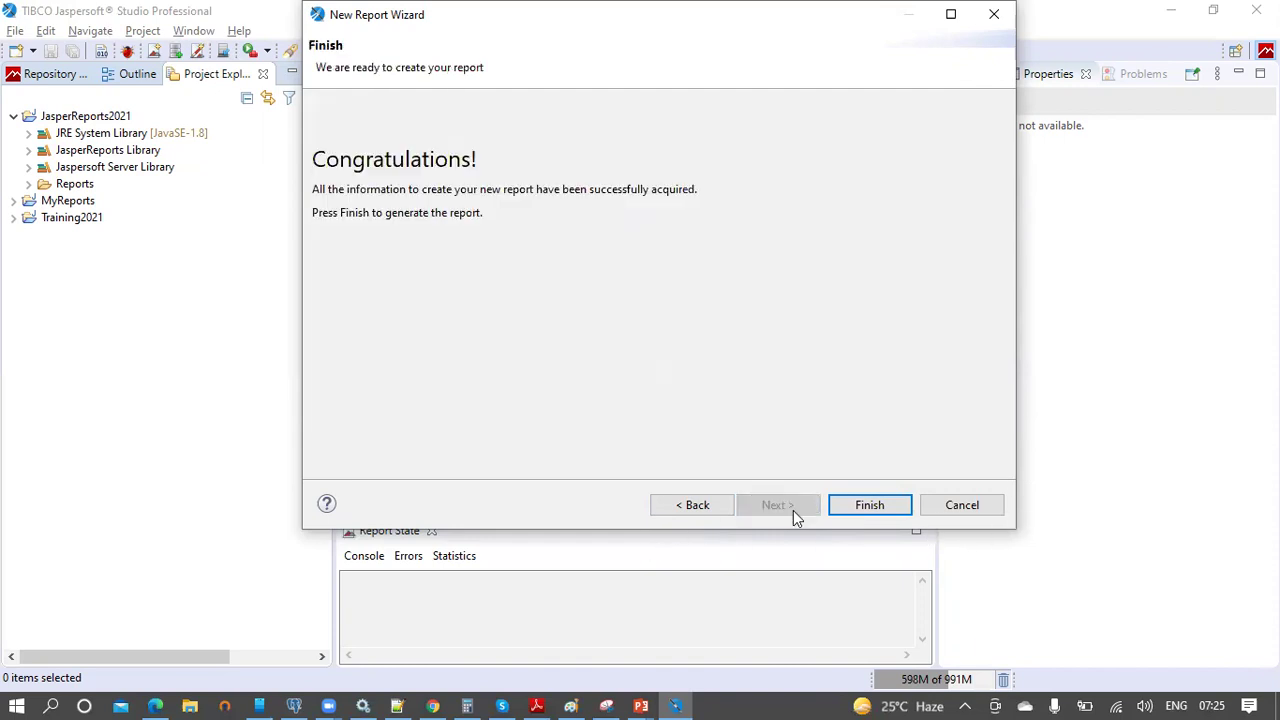
pyautogui.click(869, 505)
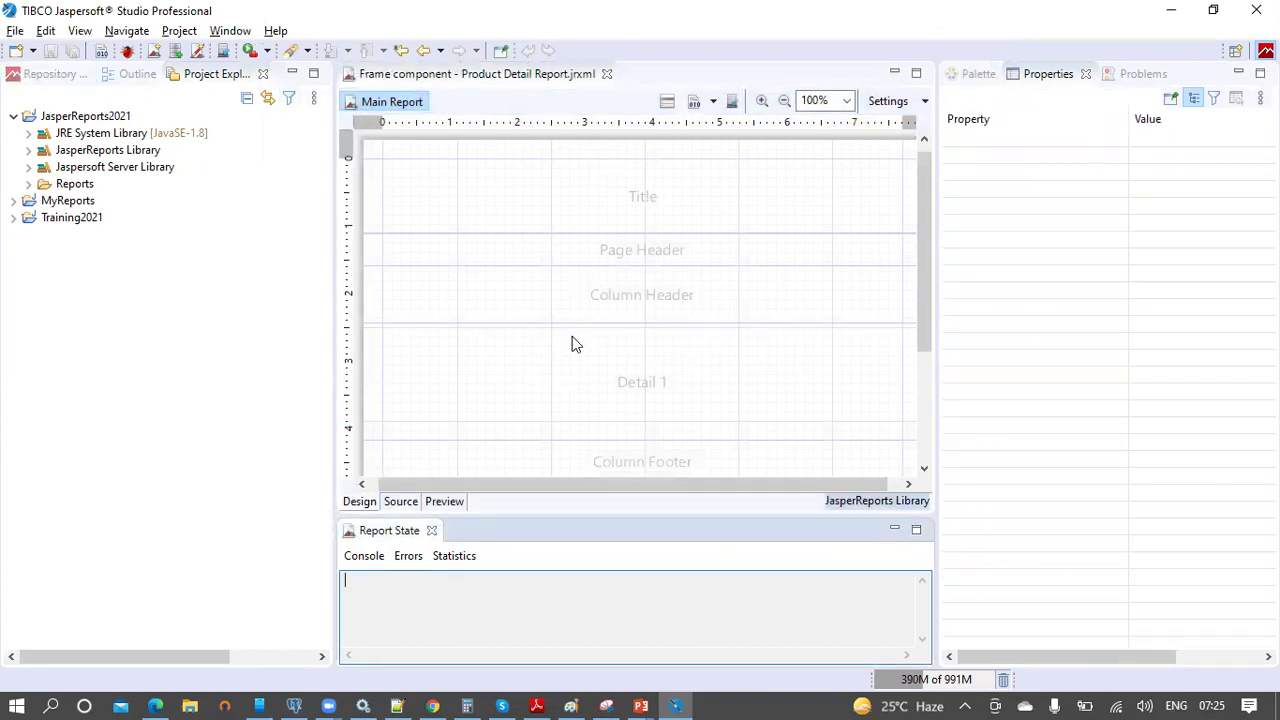
# Step: Delete the Page Header, Column Footer, Page Footer, Summary and Background bands from the report
pyautogui.click(130, 76)
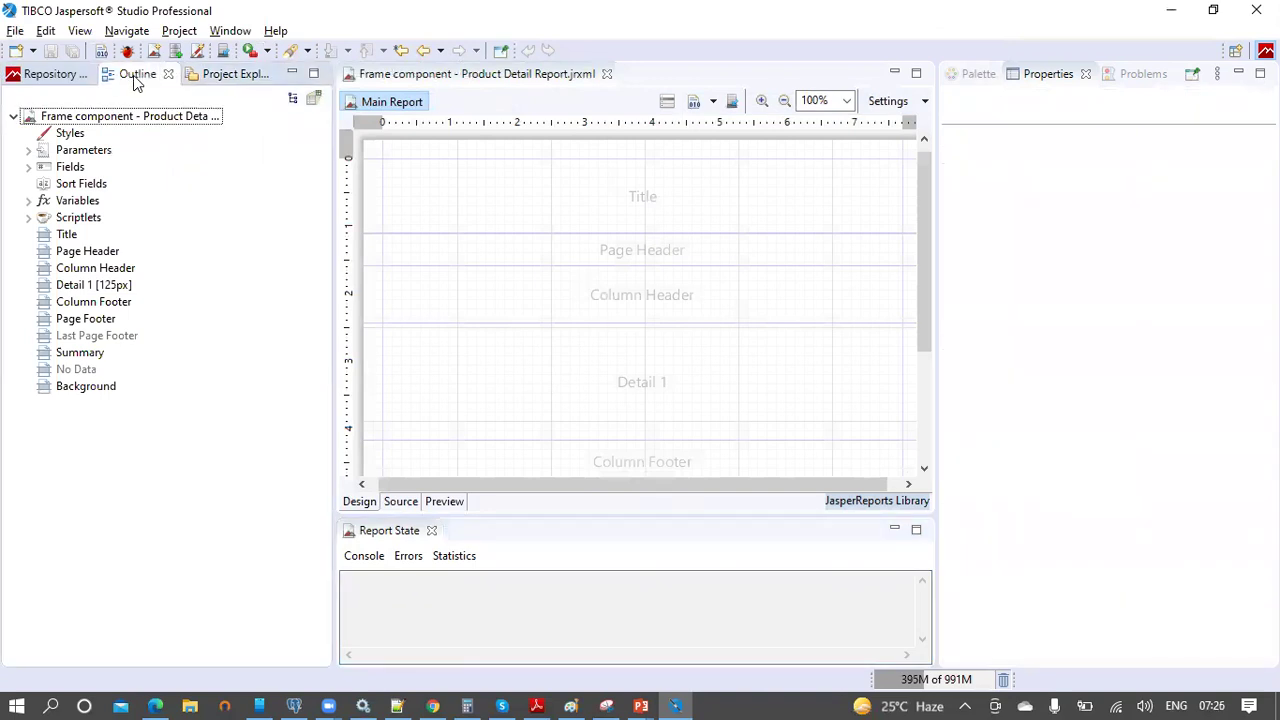
pyautogui.click(107, 255)
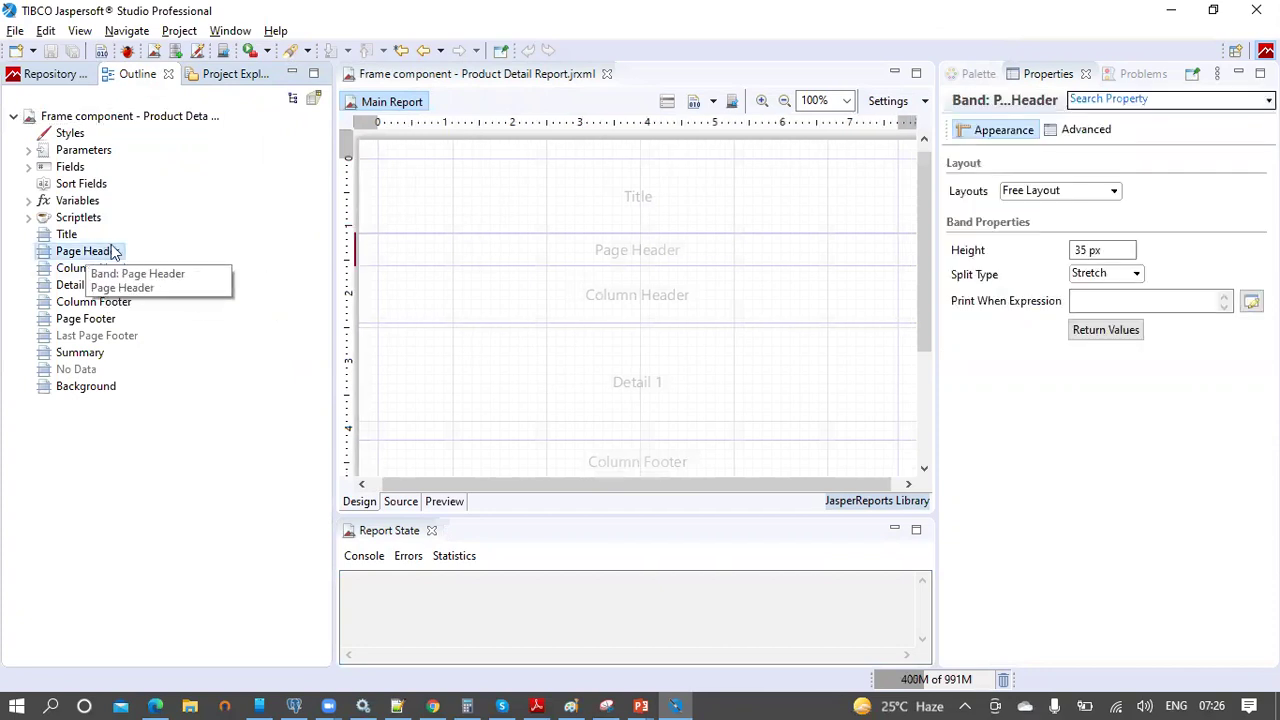
pyautogui.keyDown('ctrl'); pyautogui.click(95, 302); pyautogui.keyUp('ctrl')
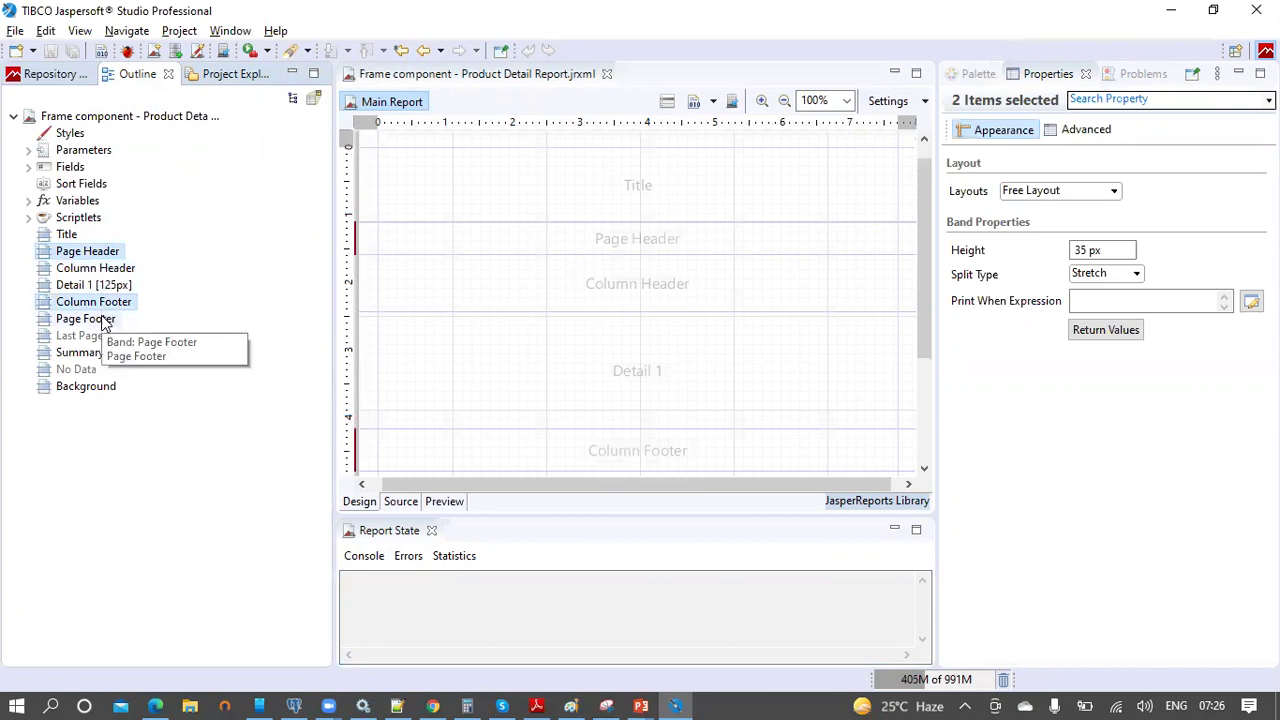
pyautogui.keyDown('ctrl'); pyautogui.click(103, 320); pyautogui.keyUp('ctrl')
pyautogui.keyDown('ctrl'); pyautogui.click(85, 354); pyautogui.keyUp('ctrl')
pyautogui.keyDown('ctrl'); pyautogui.click(95, 388); pyautogui.keyUp('ctrl')
pyautogui.rightClick(103, 253)
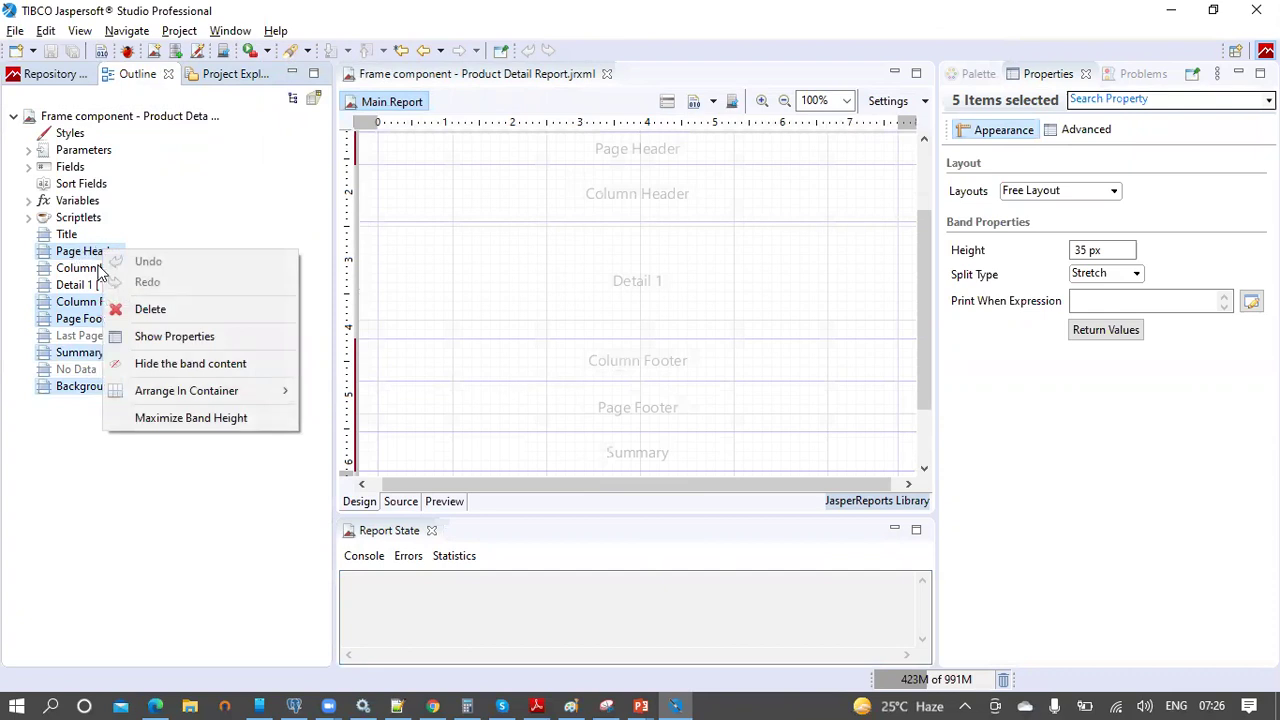
pyautogui.click(150, 311)
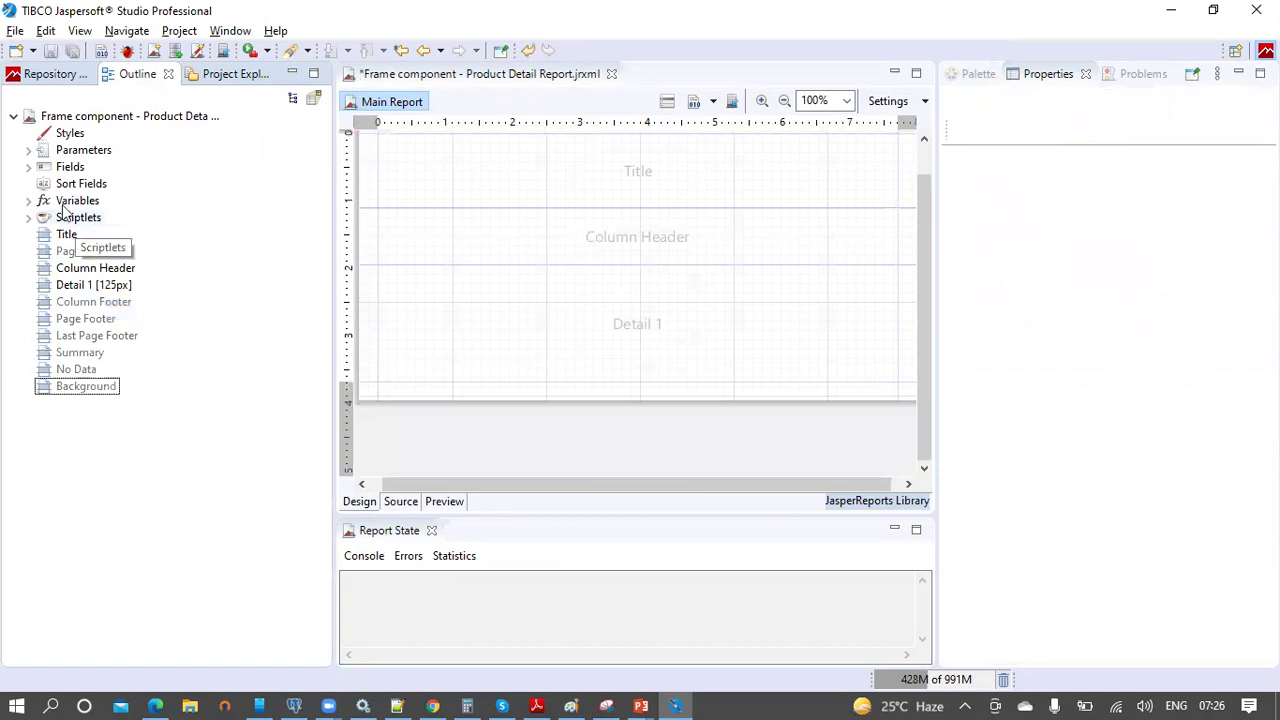
# Step: Place the product_id, brand_name, product_name, gross_weight and net_weight fields together in the Detail 1 band
pyautogui.click(29, 167)
pyautogui.click(97, 184)
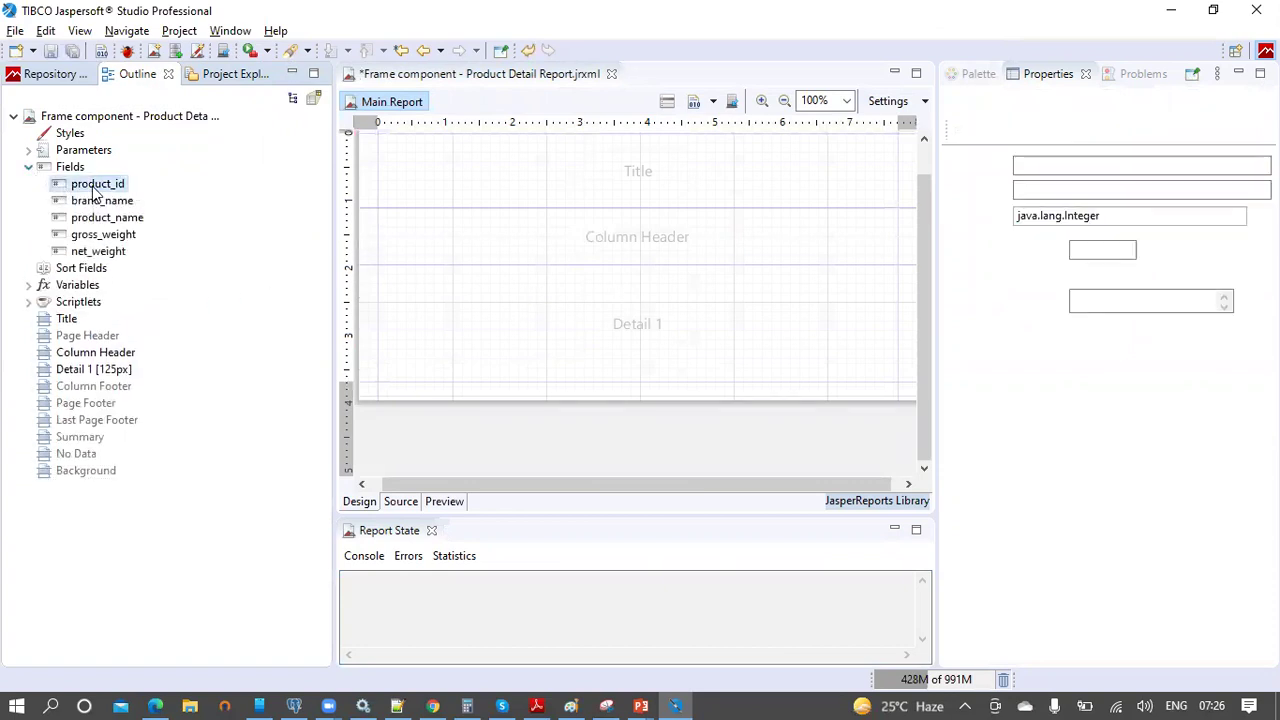
pyautogui.keyDown('ctrl'); pyautogui.click(102, 201); pyautogui.keyUp('ctrl')
pyautogui.keyDown('ctrl'); pyautogui.click(107, 218); pyautogui.keyUp('ctrl')
pyautogui.keyDown('ctrl'); pyautogui.click(103, 235); pyautogui.keyUp('ctrl')
pyautogui.keyDown('ctrl'); pyautogui.click(108, 252); pyautogui.keyUp('ctrl')
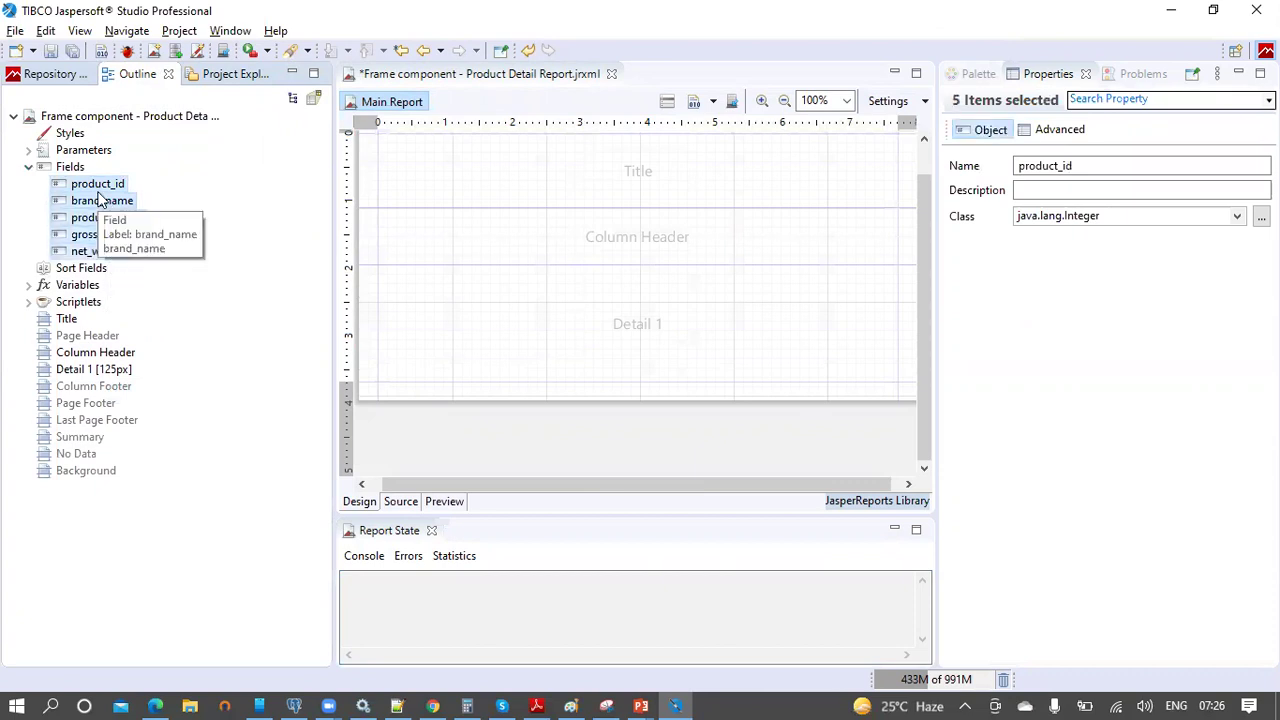
pyautogui.moveTo(92, 190); pyautogui.dragTo(491, 298)
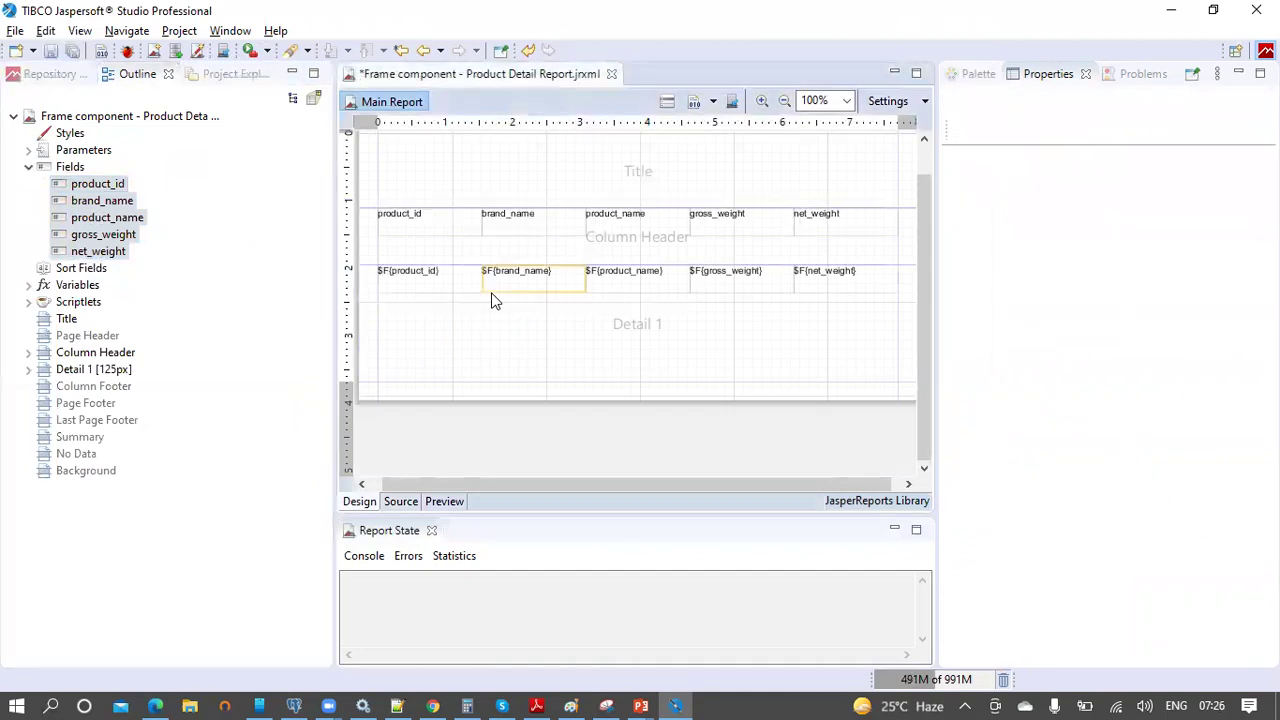
# Step: Shrink the Detail 1 and Column Header bands to 30 px each and widen the report design area
pyautogui.click(367, 323)
pyautogui.moveTo(366, 314); pyautogui.dragTo(360, 264)
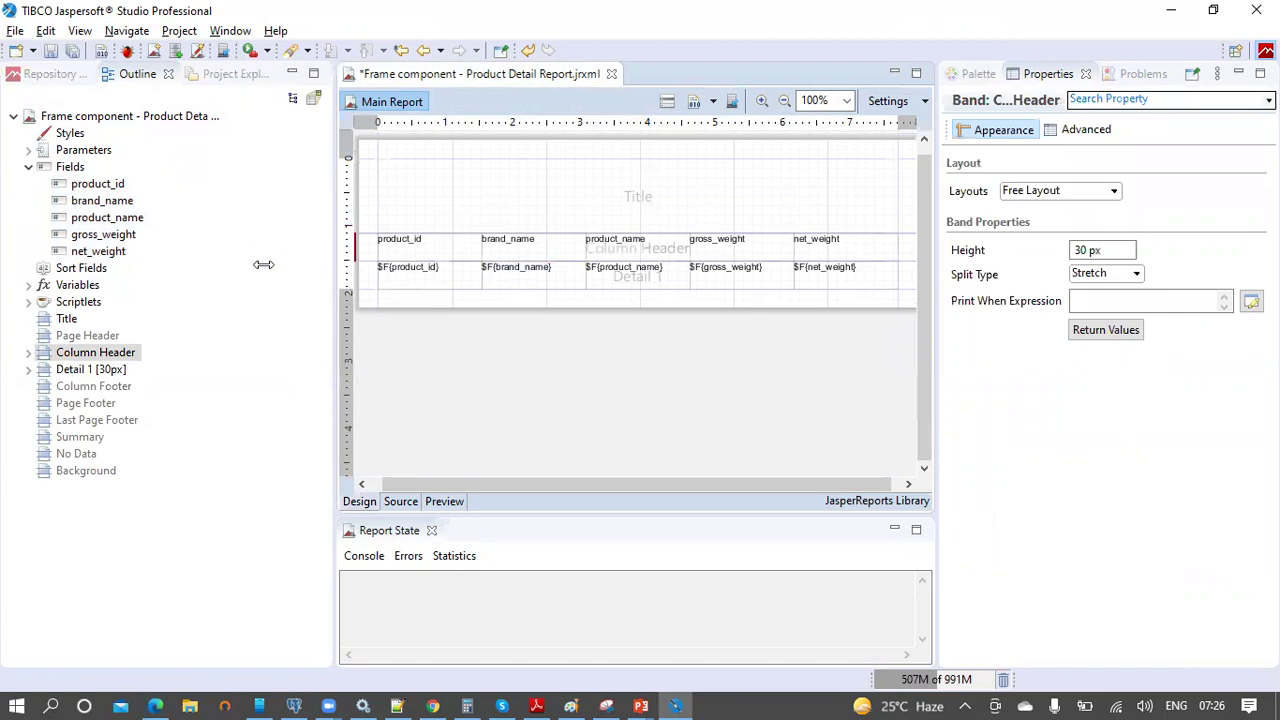
pyautogui.moveTo(263, 264); pyautogui.dragTo(172, 266)
# Step: Centre the text of all column header labels and detail fields both horizontally and vertically
pyautogui.moveTo(638, 303); pyautogui.dragTo(208, 222)
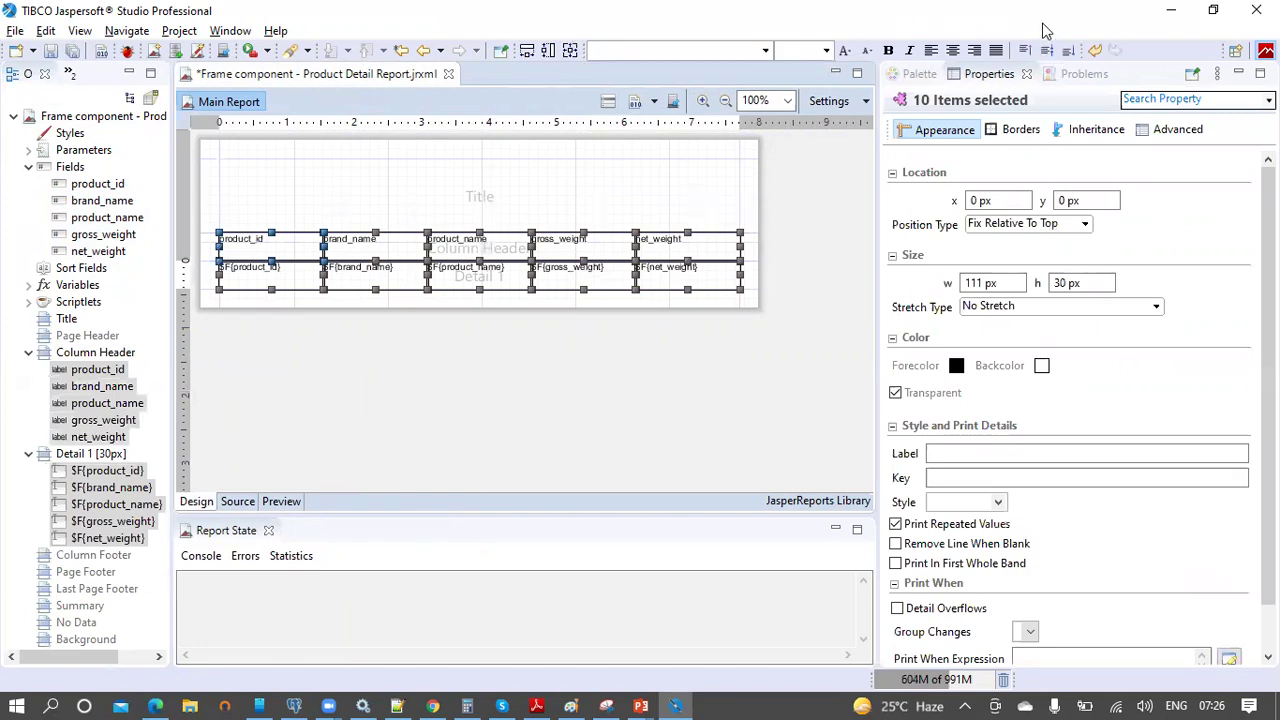
pyautogui.click(953, 50)
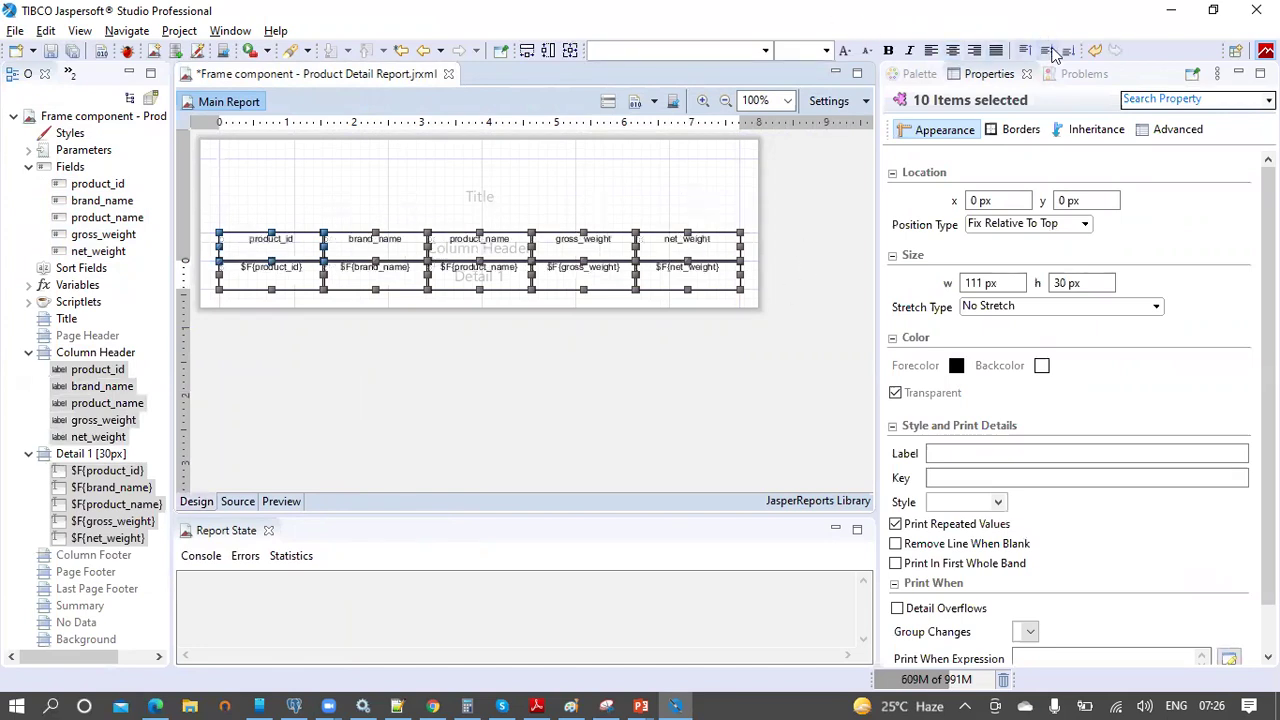
pyautogui.click(1047, 50)
pyautogui.click(814, 257)
# Step: Format the five column header labels in bold with font size 12
pyautogui.moveTo(780, 250); pyautogui.dragTo(199, 216)
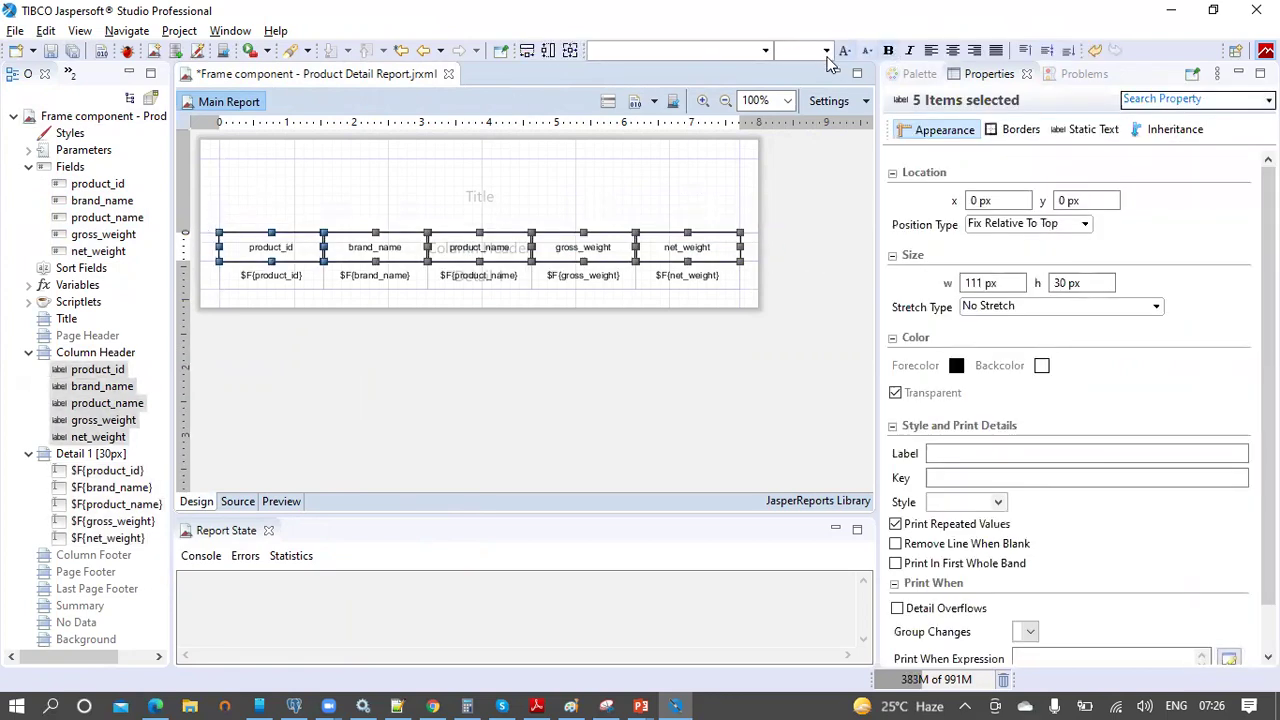
pyautogui.click(826, 52)
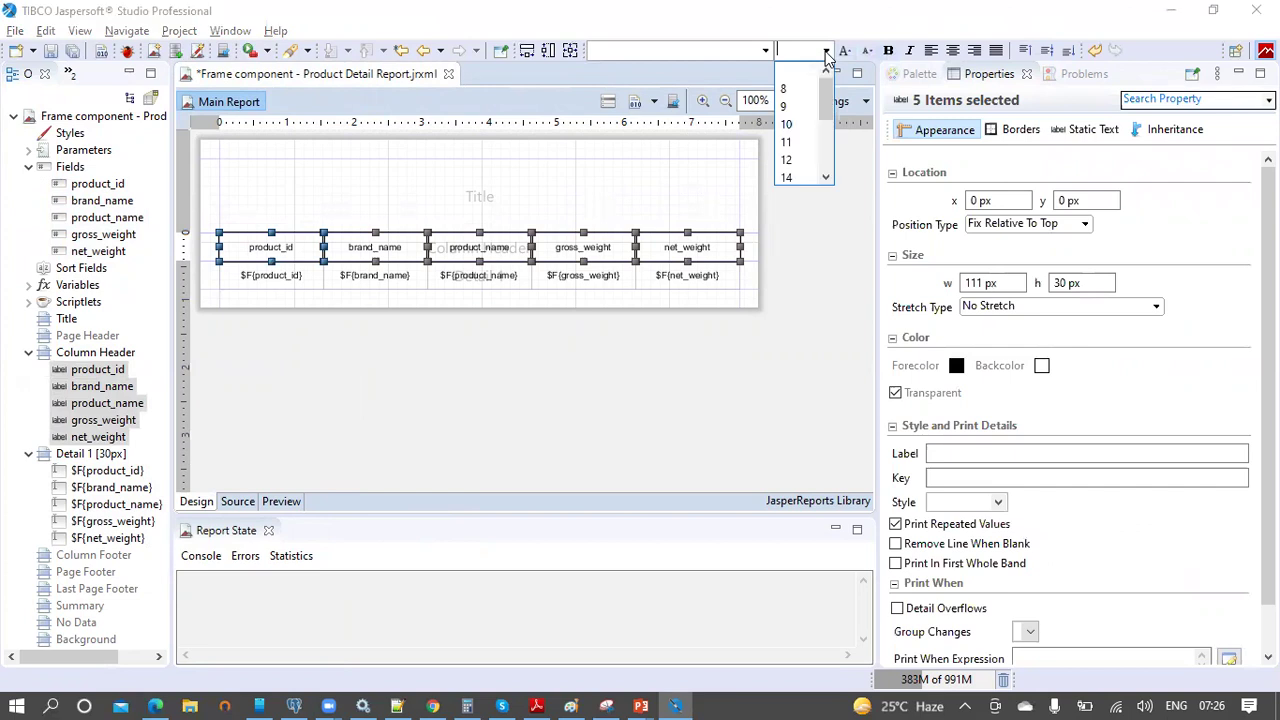
pyautogui.click(796, 160)
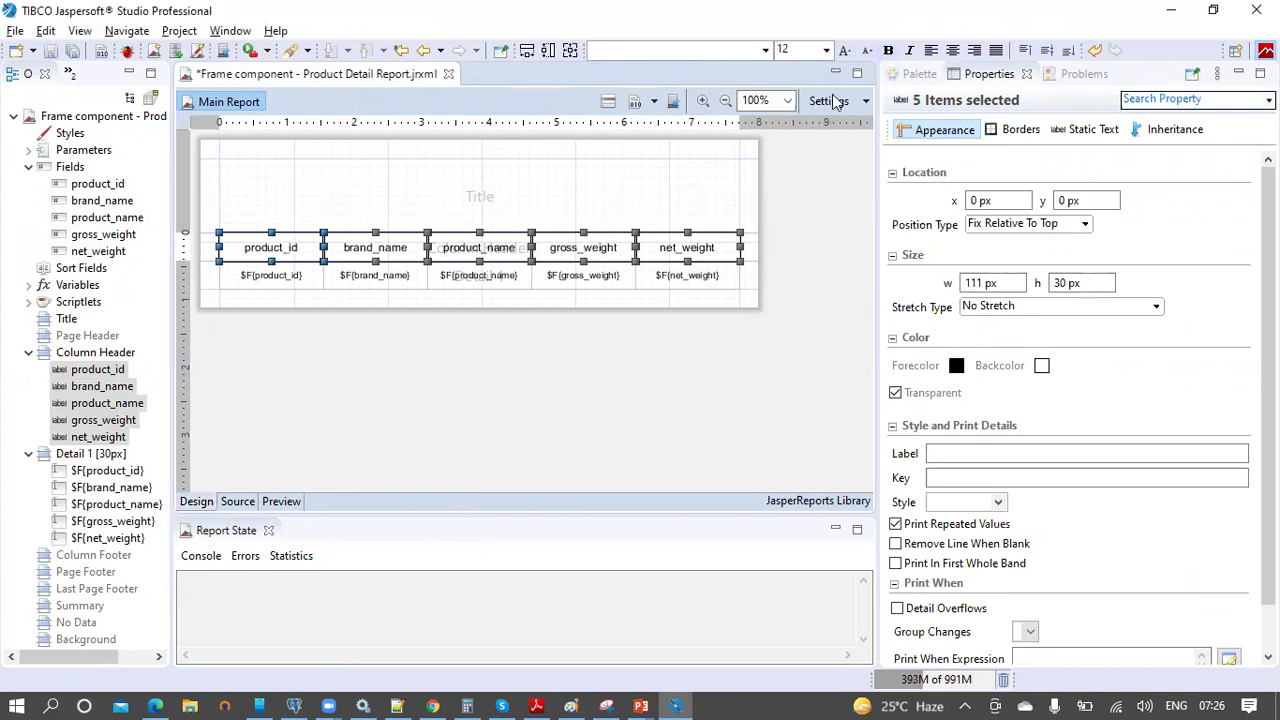
pyautogui.click(889, 51)
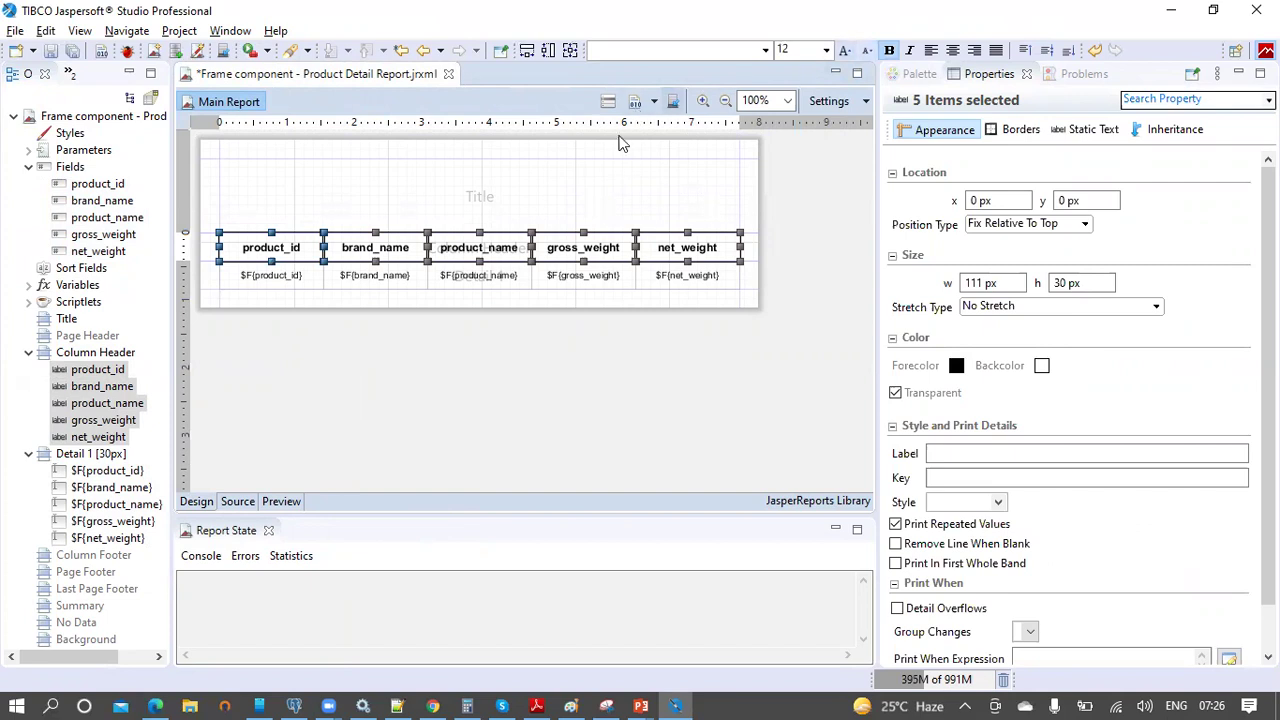
# Step: Insert the tibco image from the Pictures folder by absolute filesystem path into the Title band, placed at its left edge and widened
pyautogui.click(622, 188)
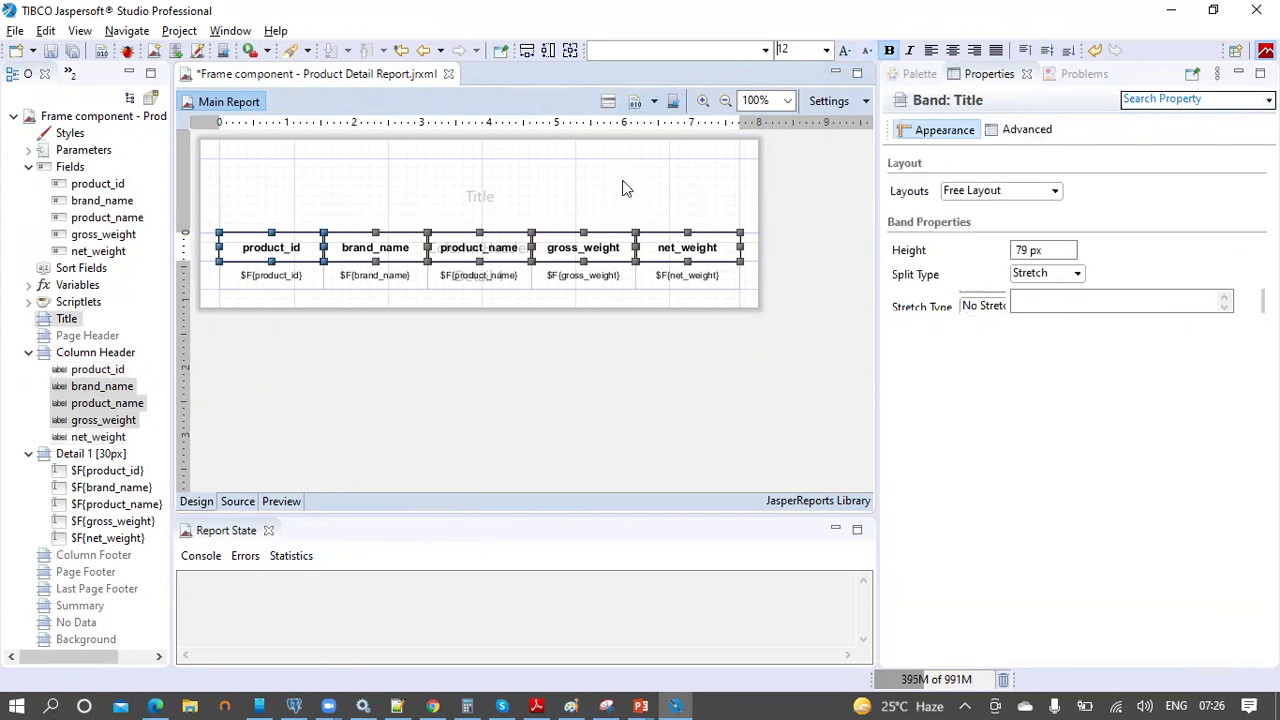
pyautogui.click(919, 76)
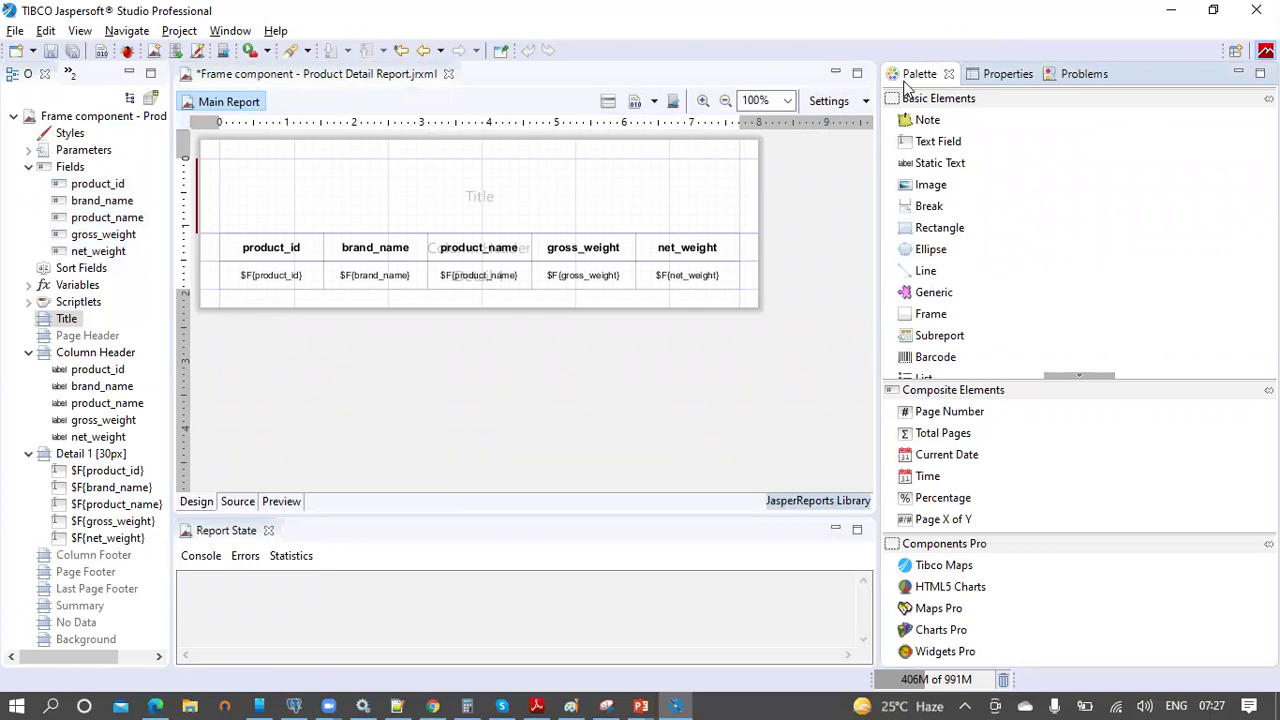
pyautogui.moveTo(946, 190); pyautogui.dragTo(255, 182)
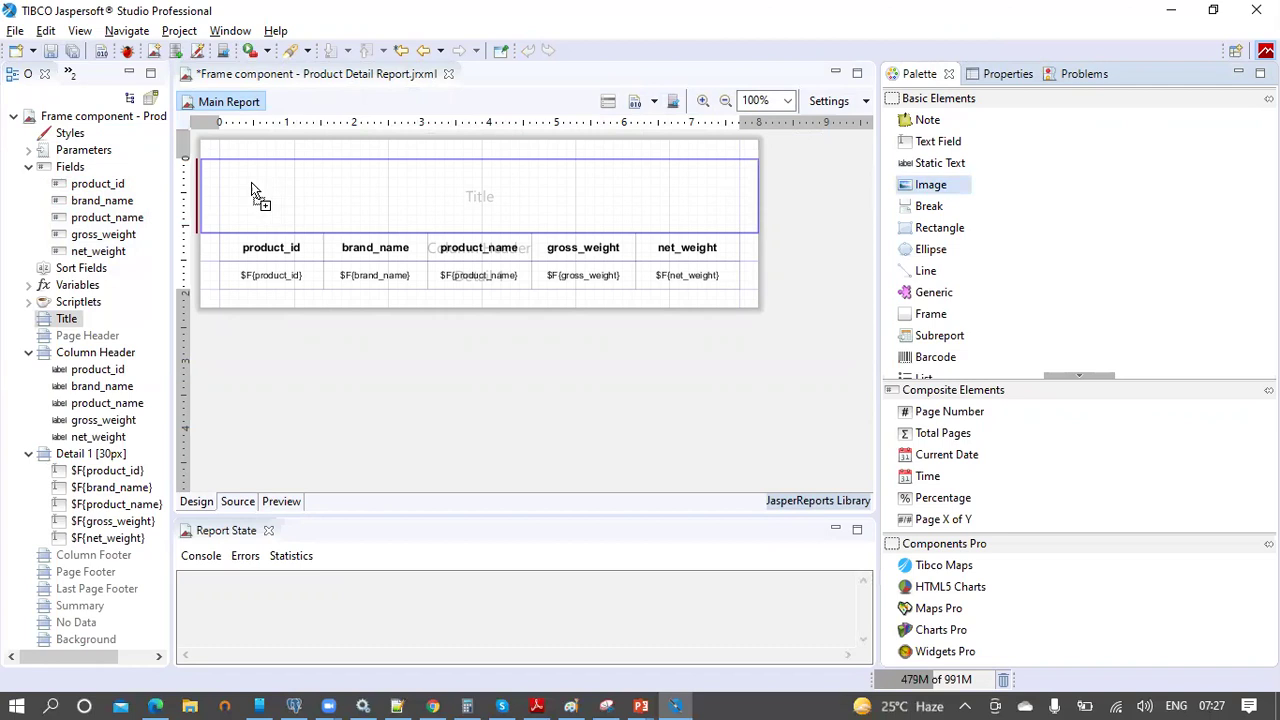
pyautogui.moveTo(250, 190); pyautogui.dragTo(238, 178)
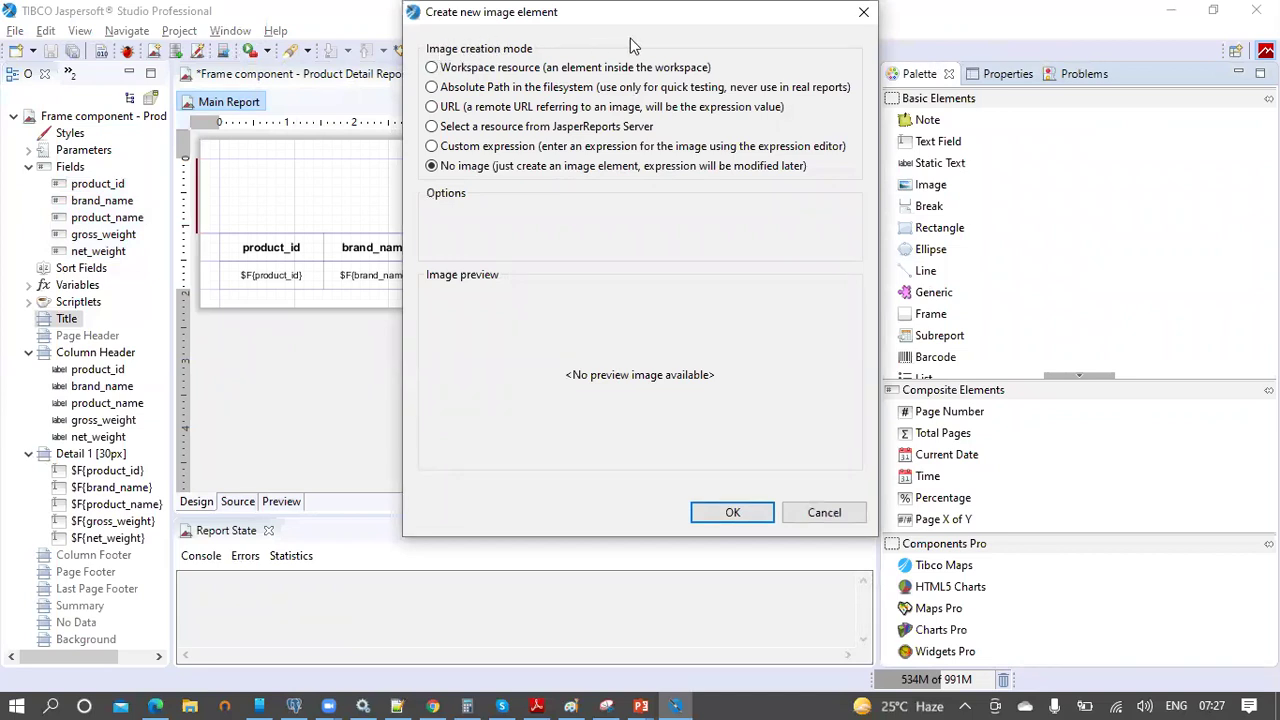
pyautogui.click(534, 88)
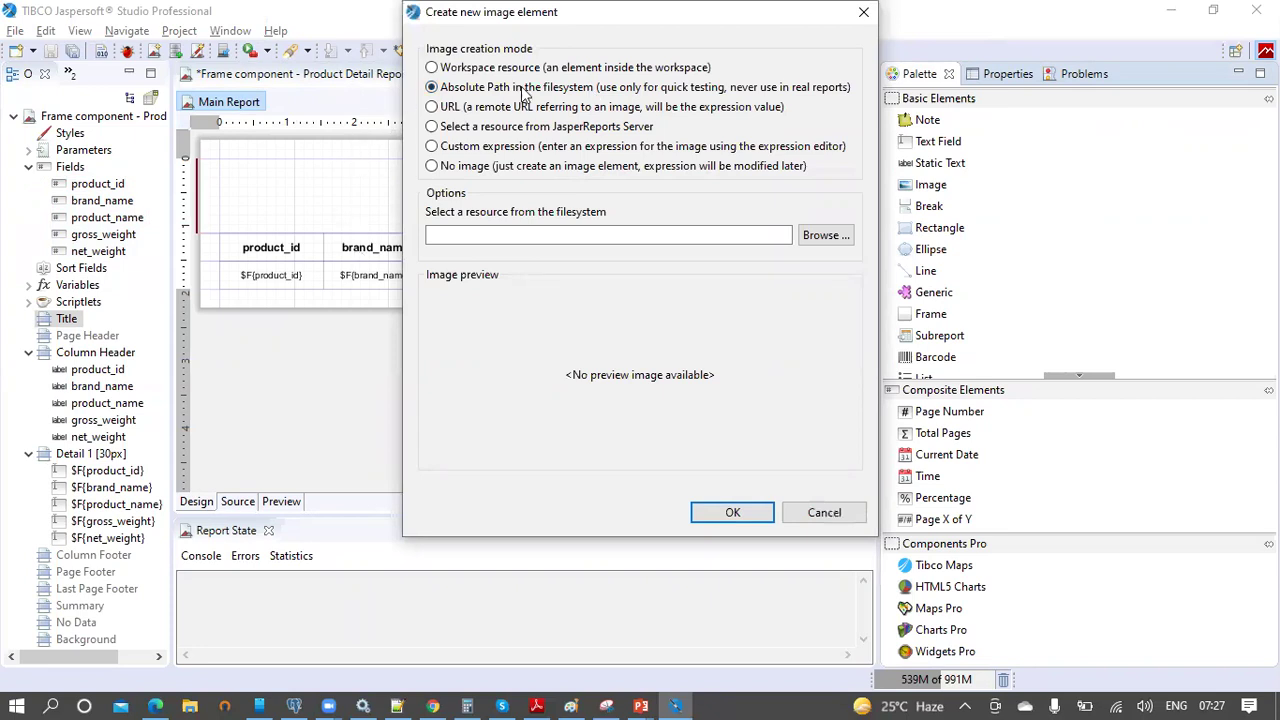
pyautogui.click(830, 240)
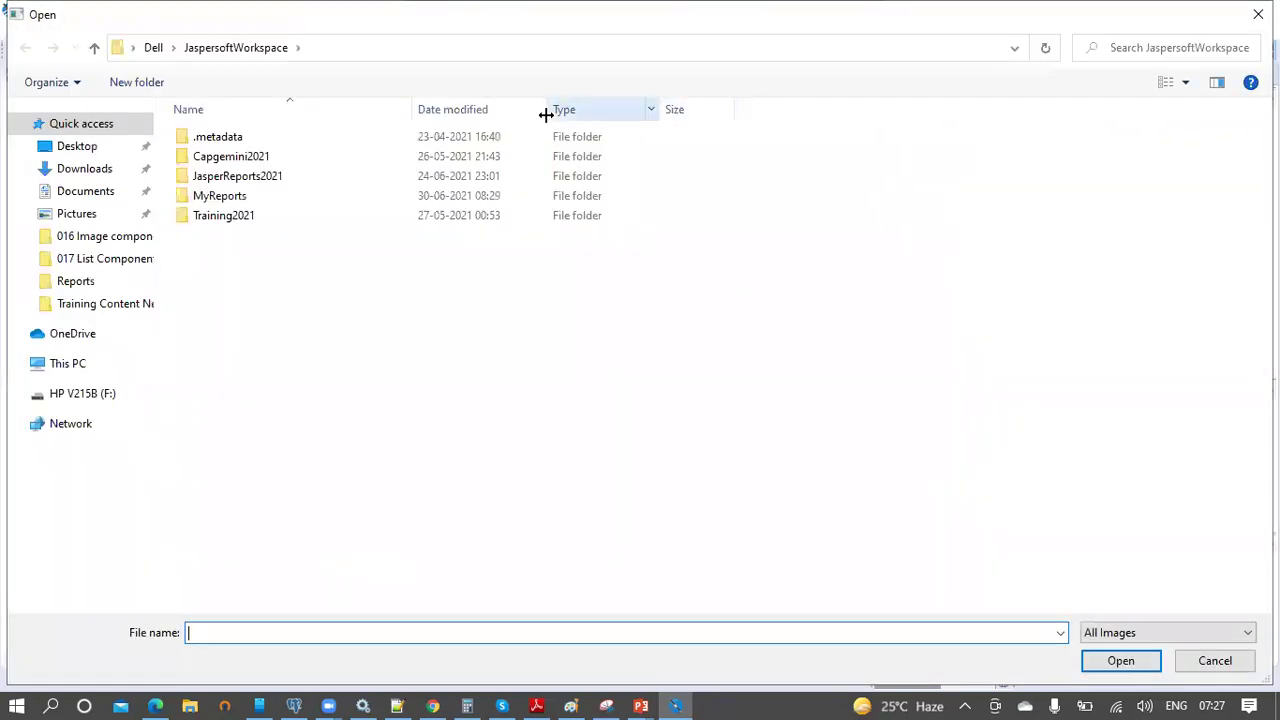
pyautogui.click(89, 220)
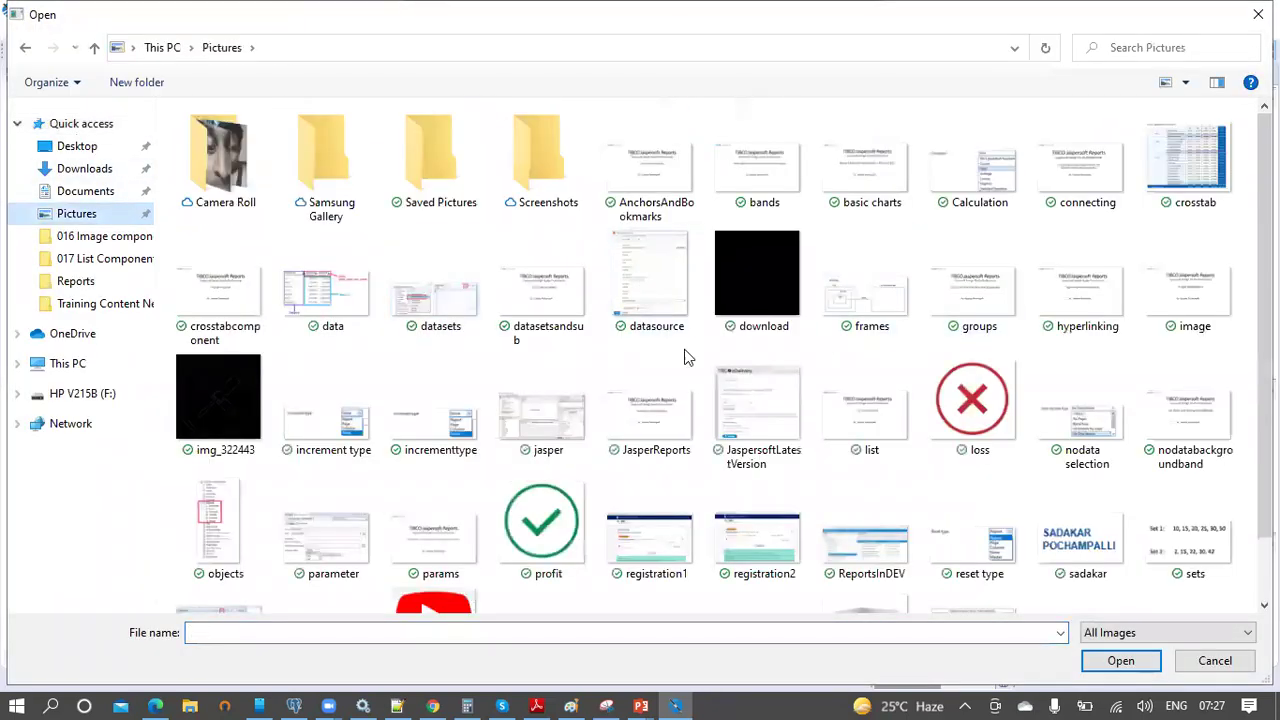
pyautogui.scroll(-2, 740, 450)
pyautogui.doubleClick(760, 584)
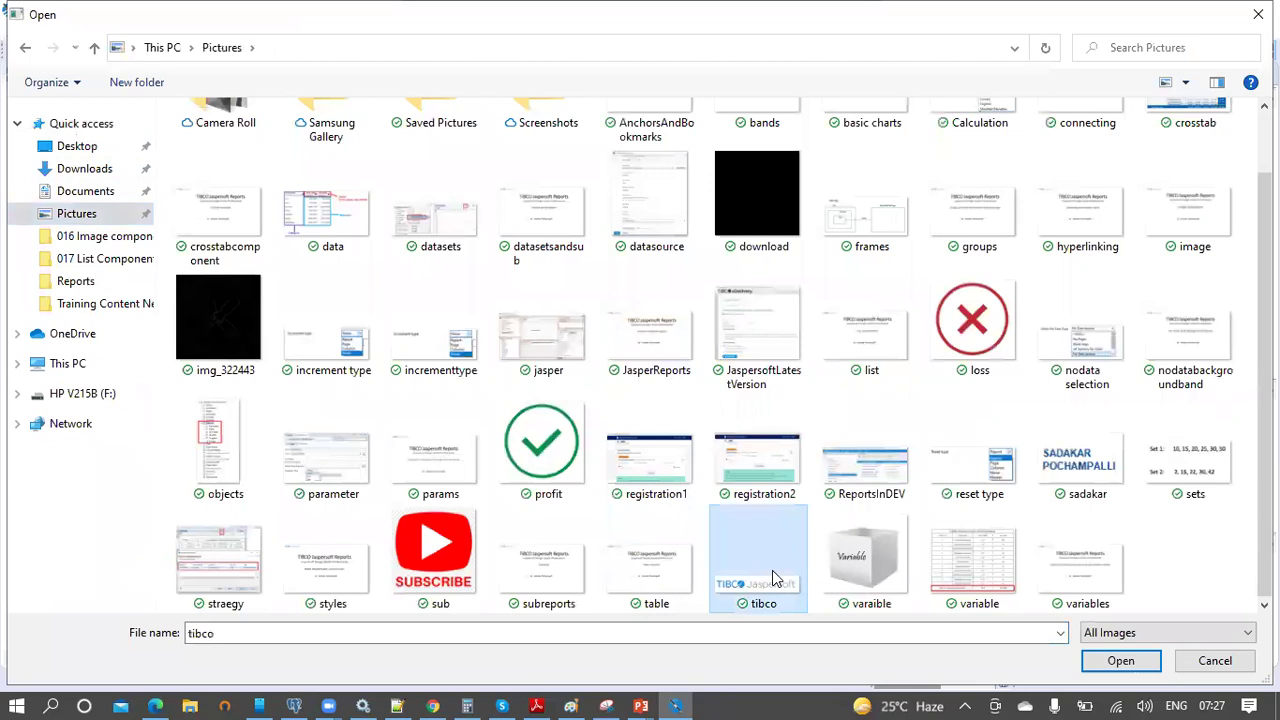
pyautogui.click(736, 512)
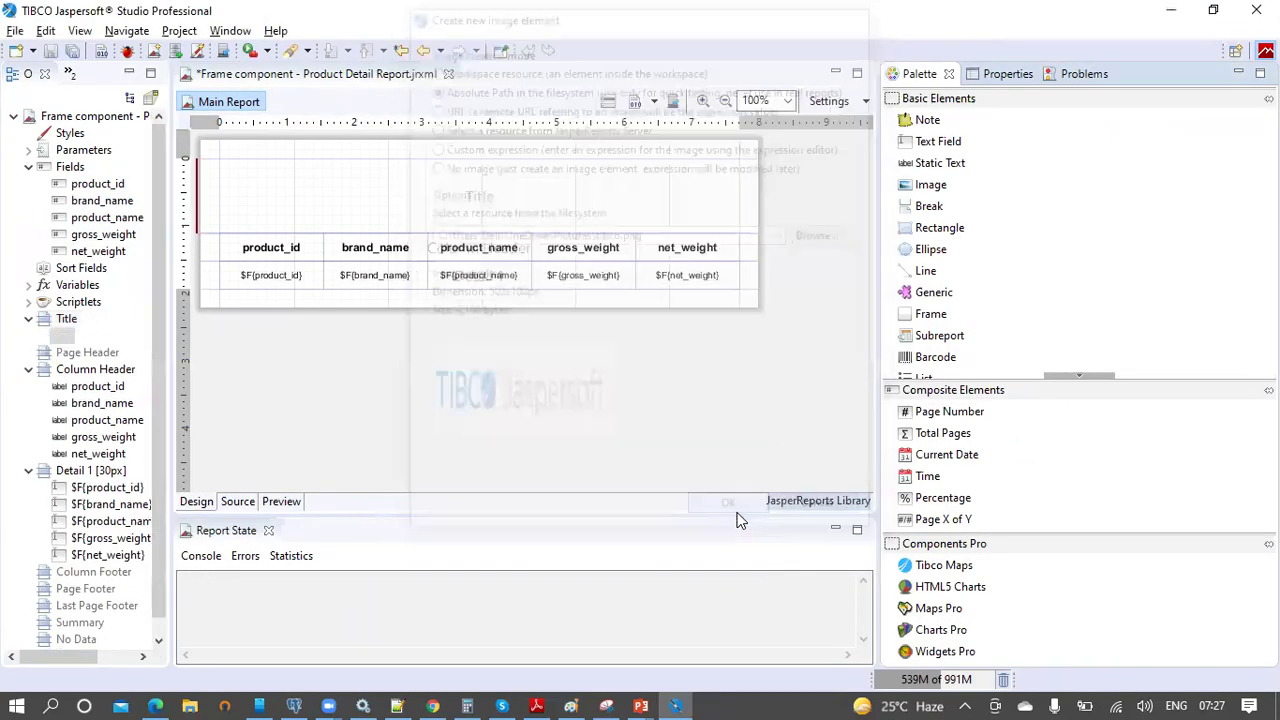
pyautogui.moveTo(238, 187); pyautogui.dragTo(417, 182)
pyautogui.click(495, 171)
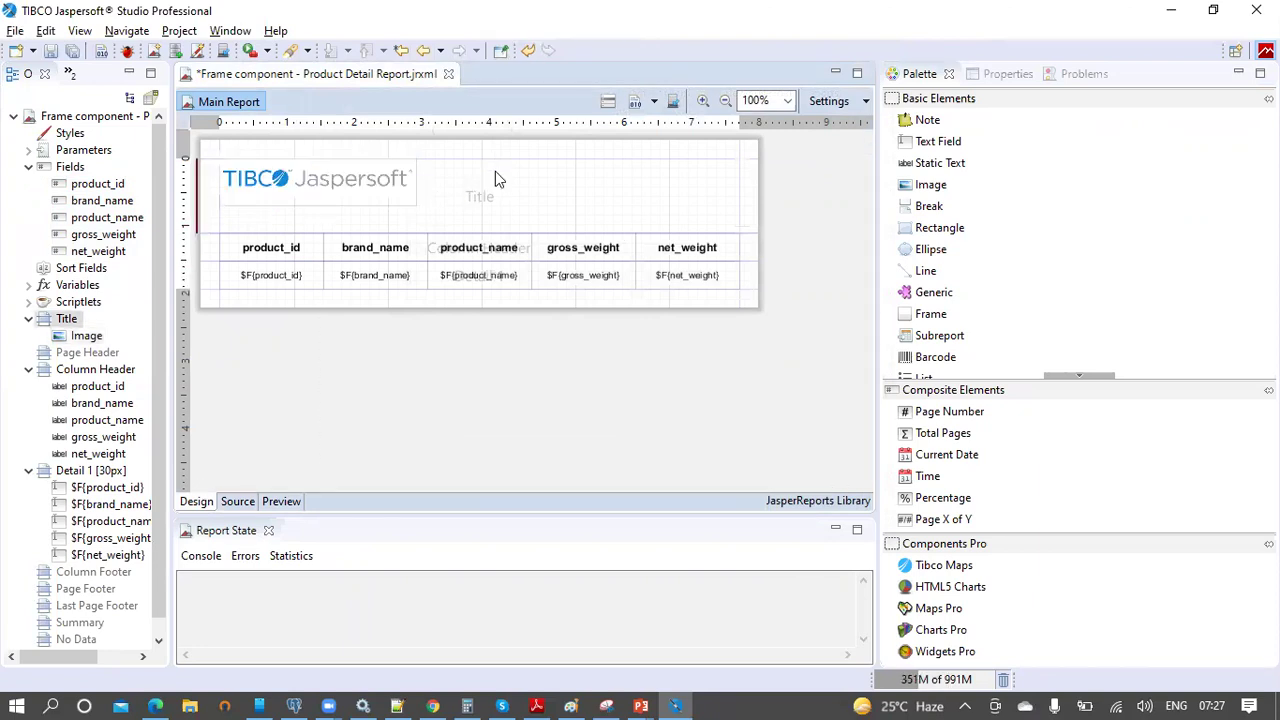
# Step: Add a text field to the Title band directly to the right of the logo image
pyautogui.click(1012, 77)
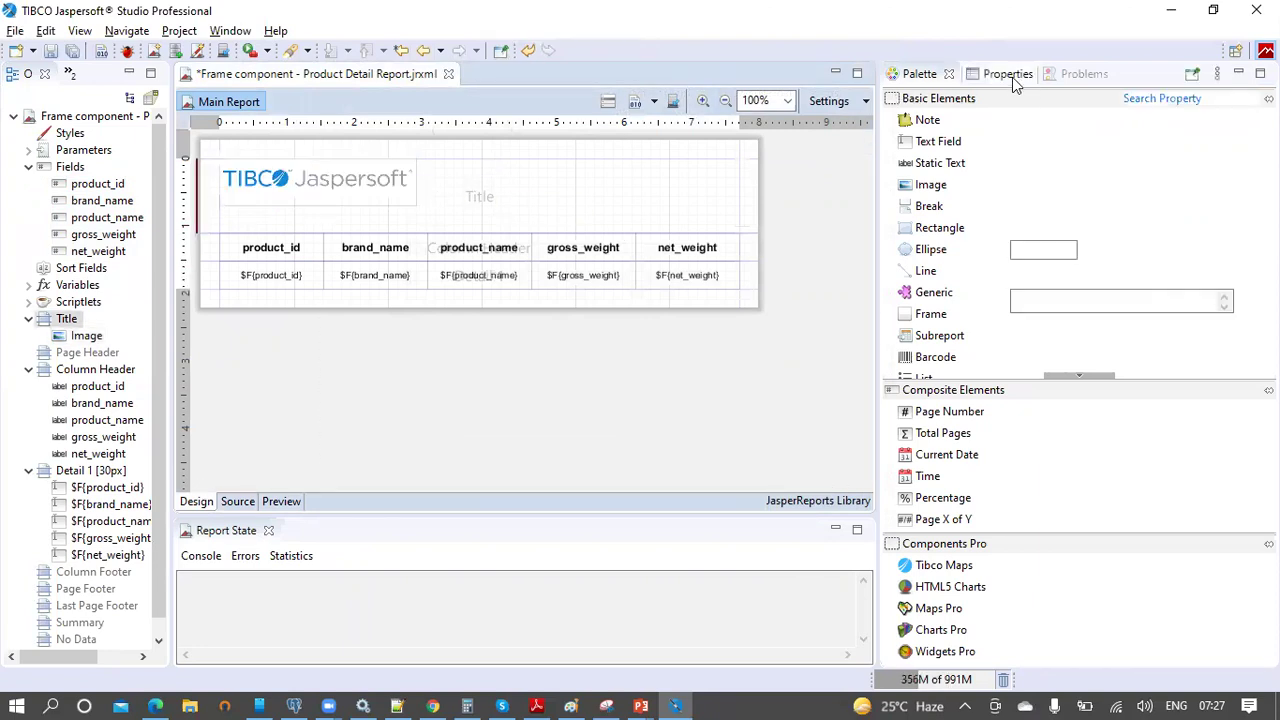
pyautogui.click(911, 77)
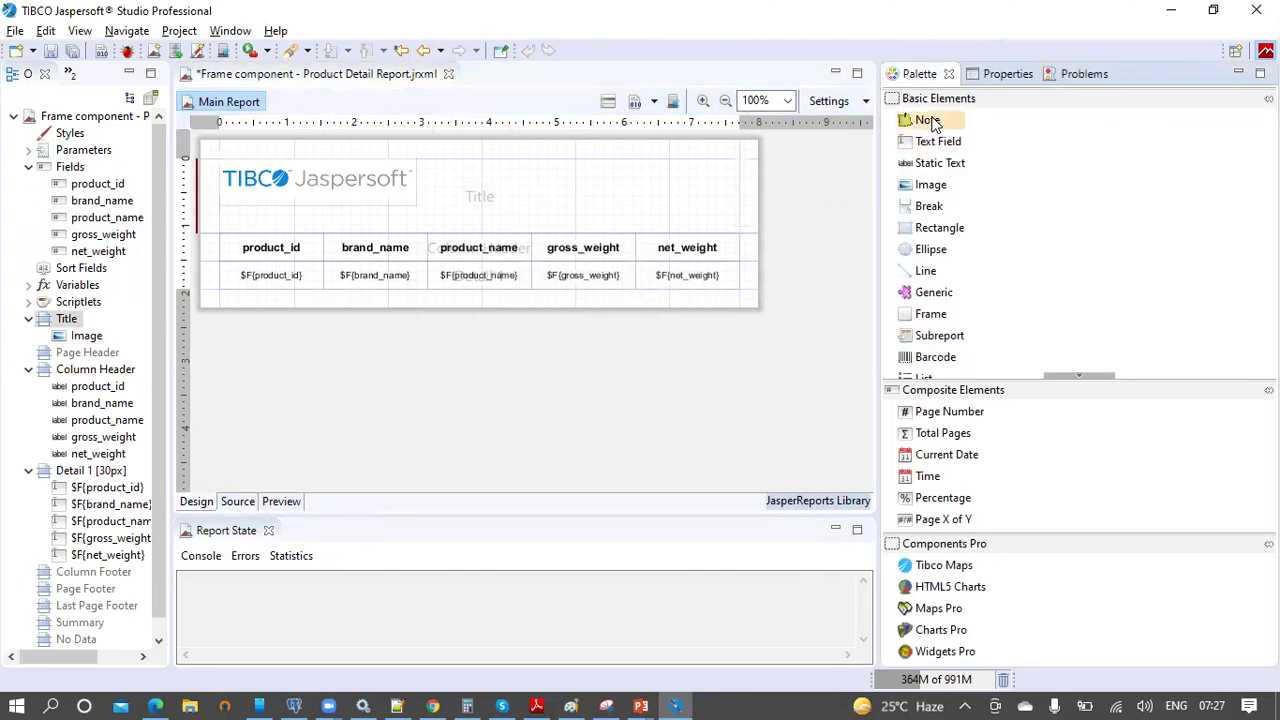
pyautogui.moveTo(760, 157); pyautogui.dragTo(424, 183)
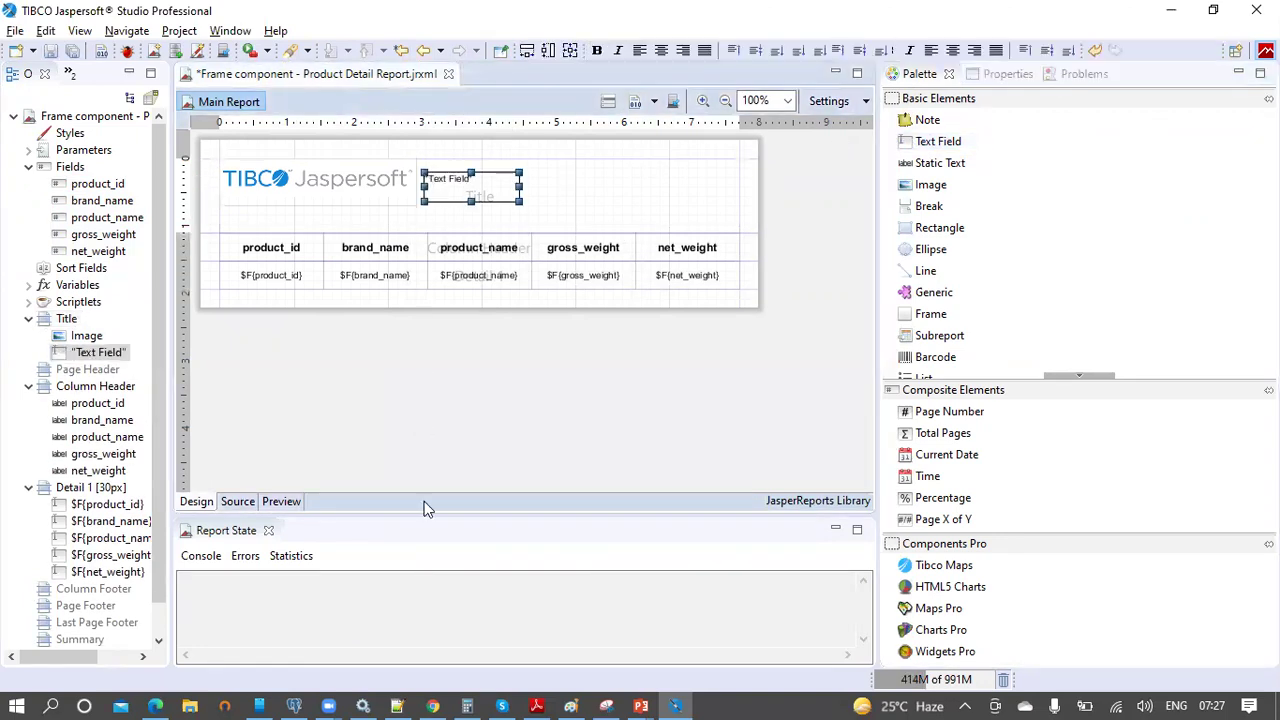
# Step: Copy the report title from the first query comment in pgAdmin and set the text field's expression to "Frame component - Product Detail Report"
pyautogui.click(295, 705)
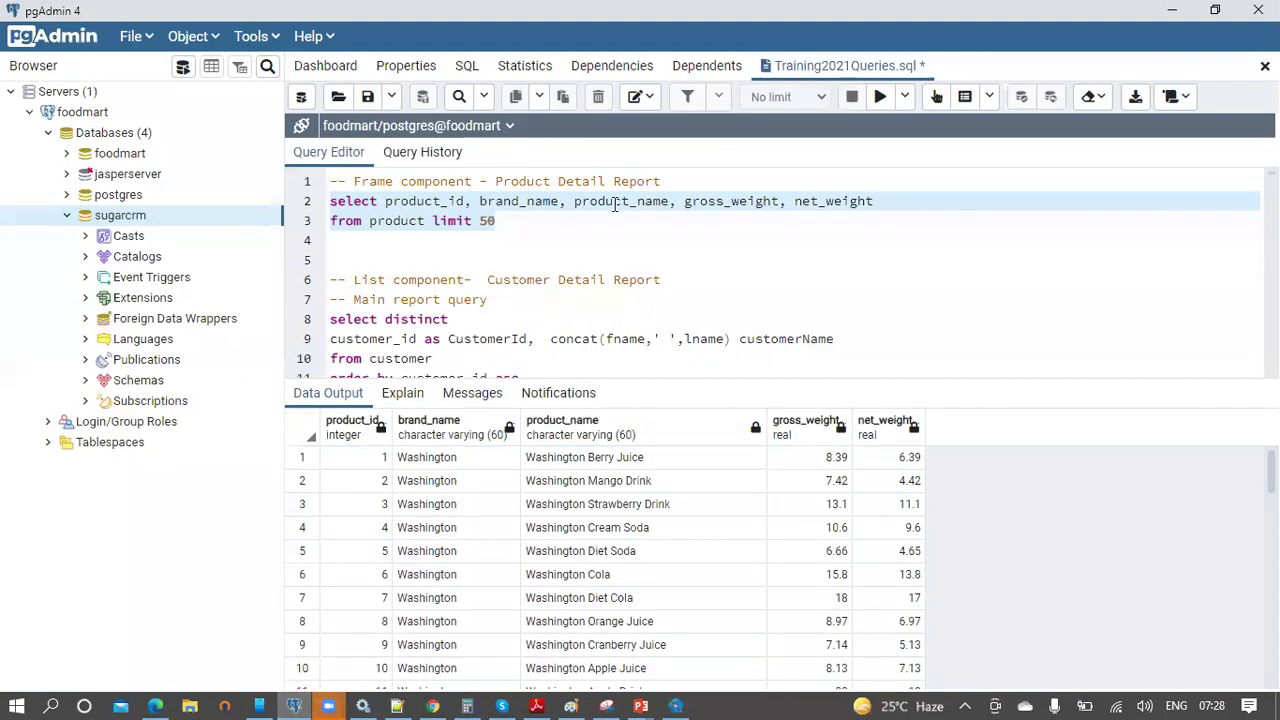
pyautogui.moveTo(680, 181); pyautogui.dragTo(349, 183)
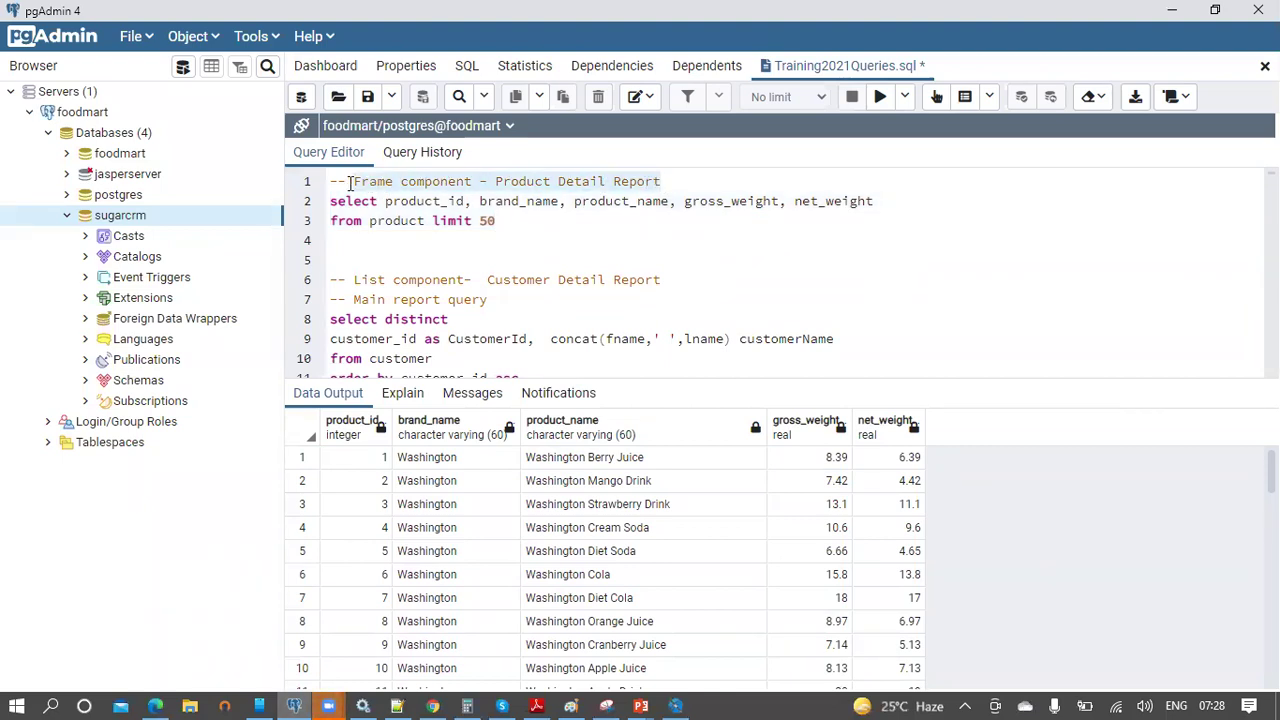
pyautogui.hotkey('alt', 'Tab')
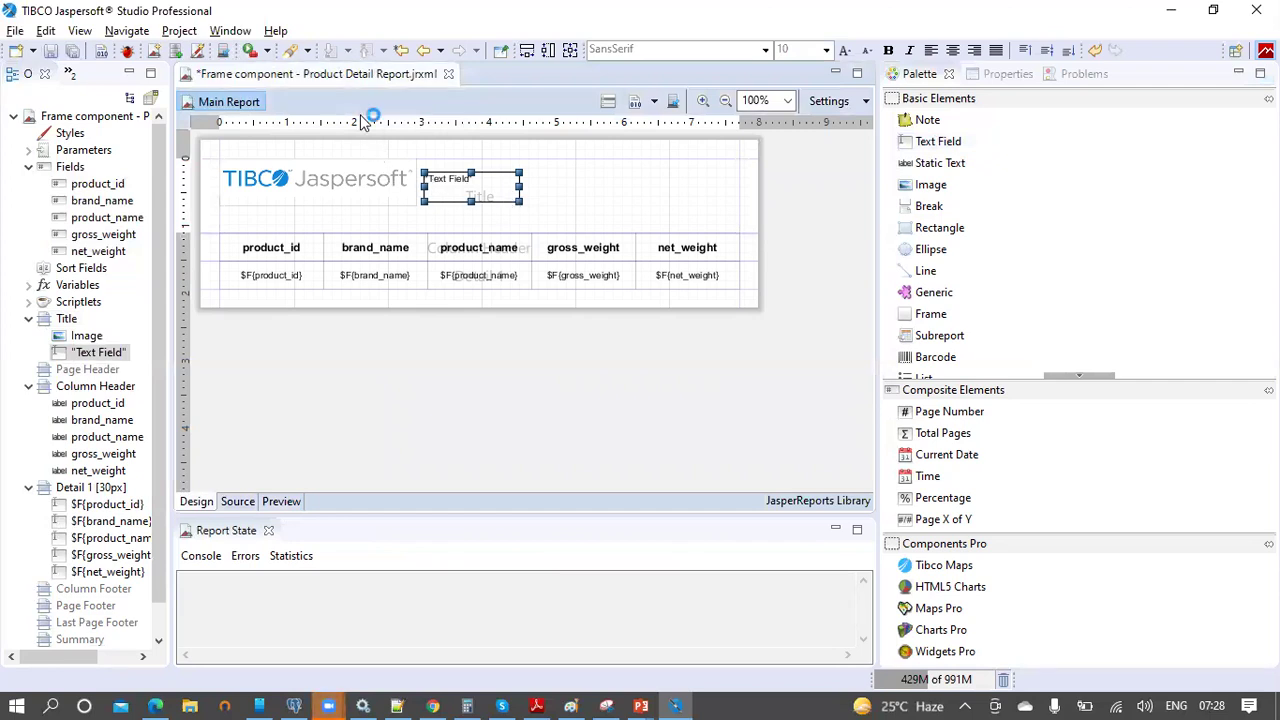
pyautogui.hotkey('ctrl', 'a')
pyautogui.press('BackSpace')
pyautogui.write('"Frame component - Product Detail Report"')
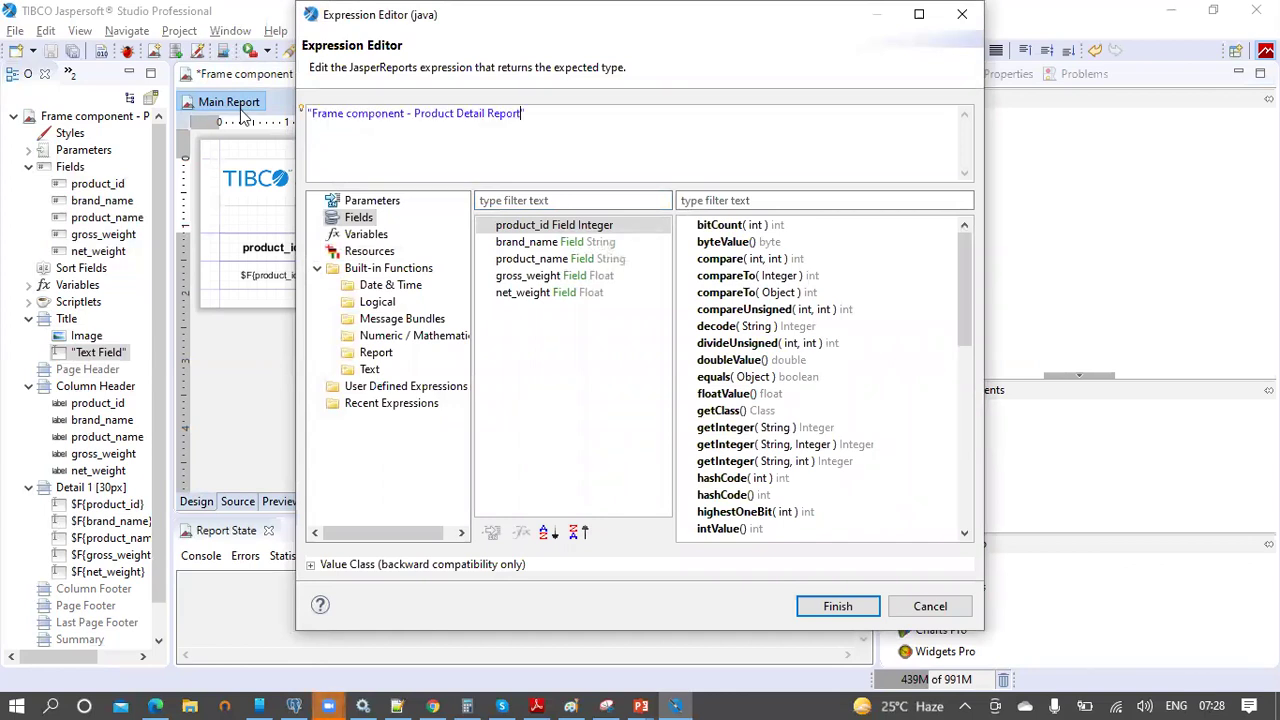
pyautogui.click(848, 607)
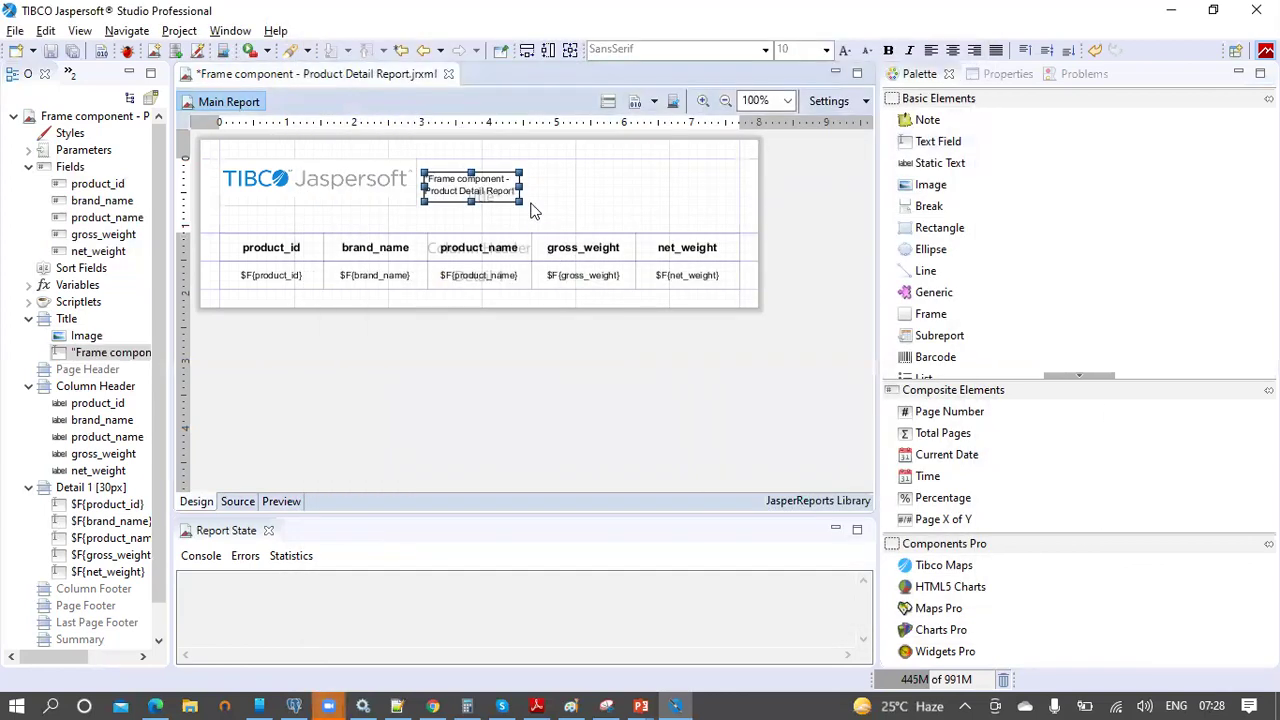
# Step: Stretch the title text field from the logo to the right margin at the logo's height, and centre its text horizontally and vertically
pyautogui.moveTo(519, 187); pyautogui.dragTo(740, 177)
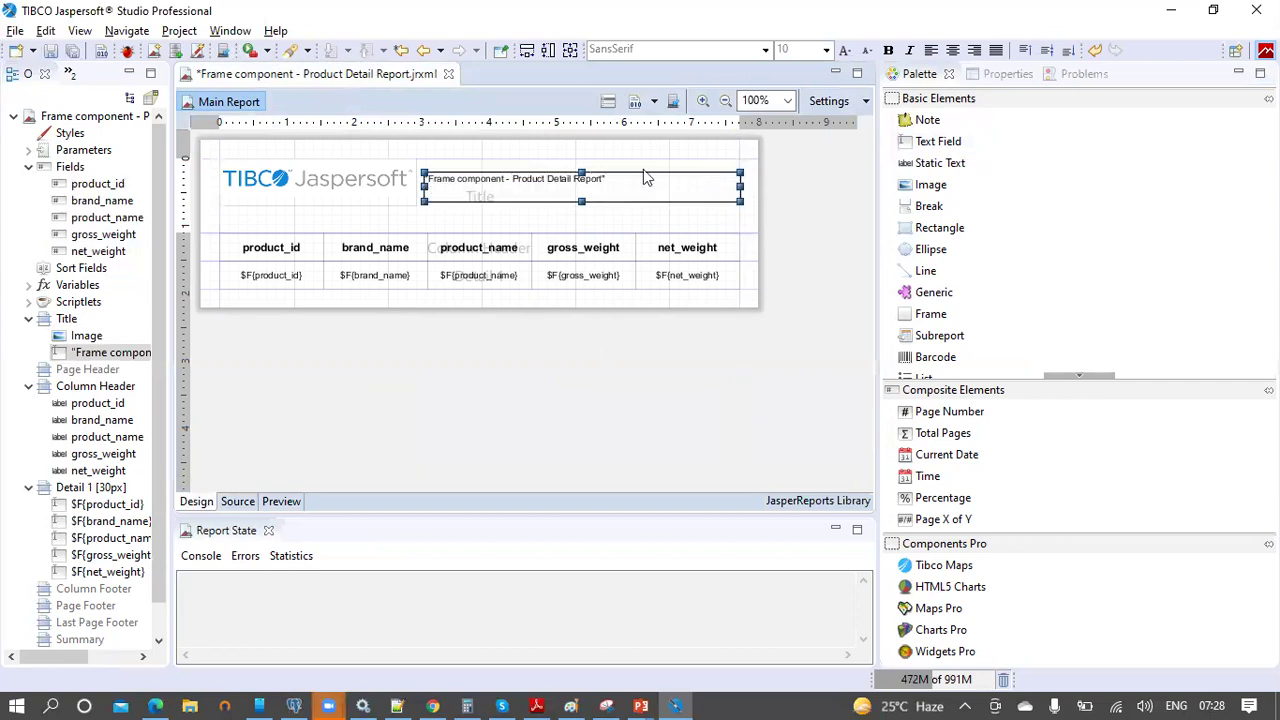
pyautogui.moveTo(581, 170); pyautogui.dragTo(581, 159)
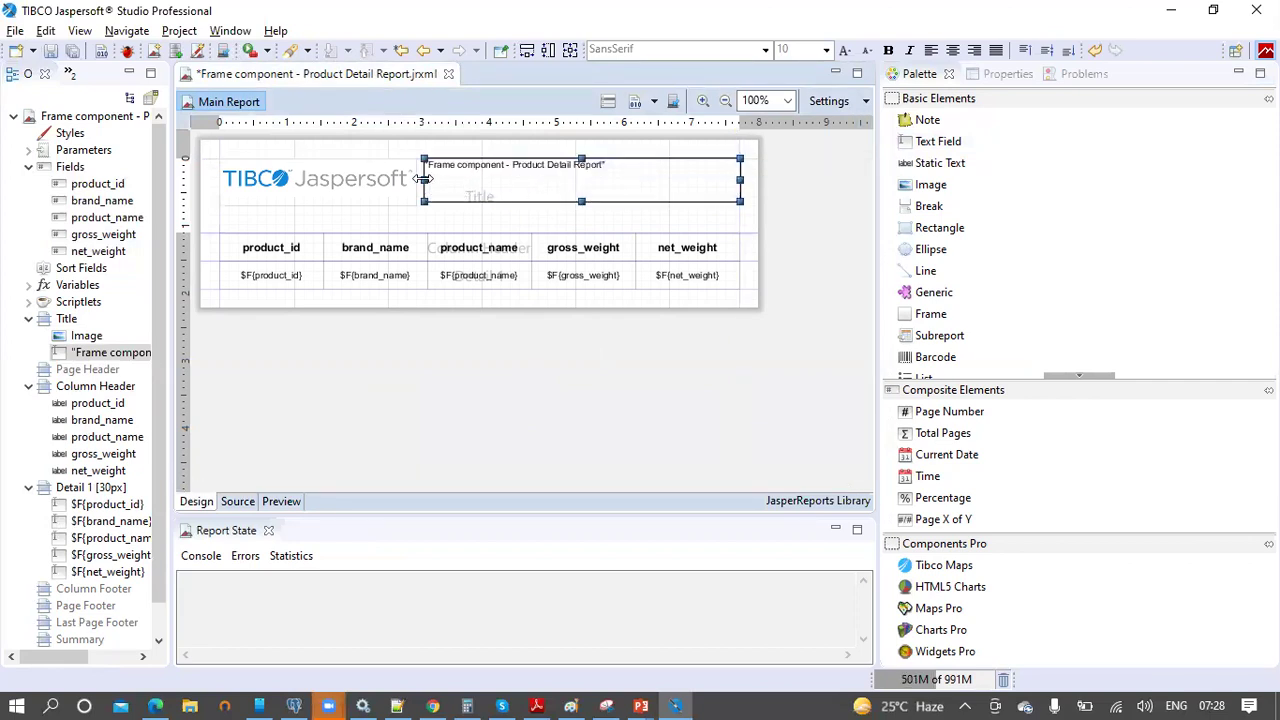
pyautogui.moveTo(420, 178); pyautogui.dragTo(414, 178)
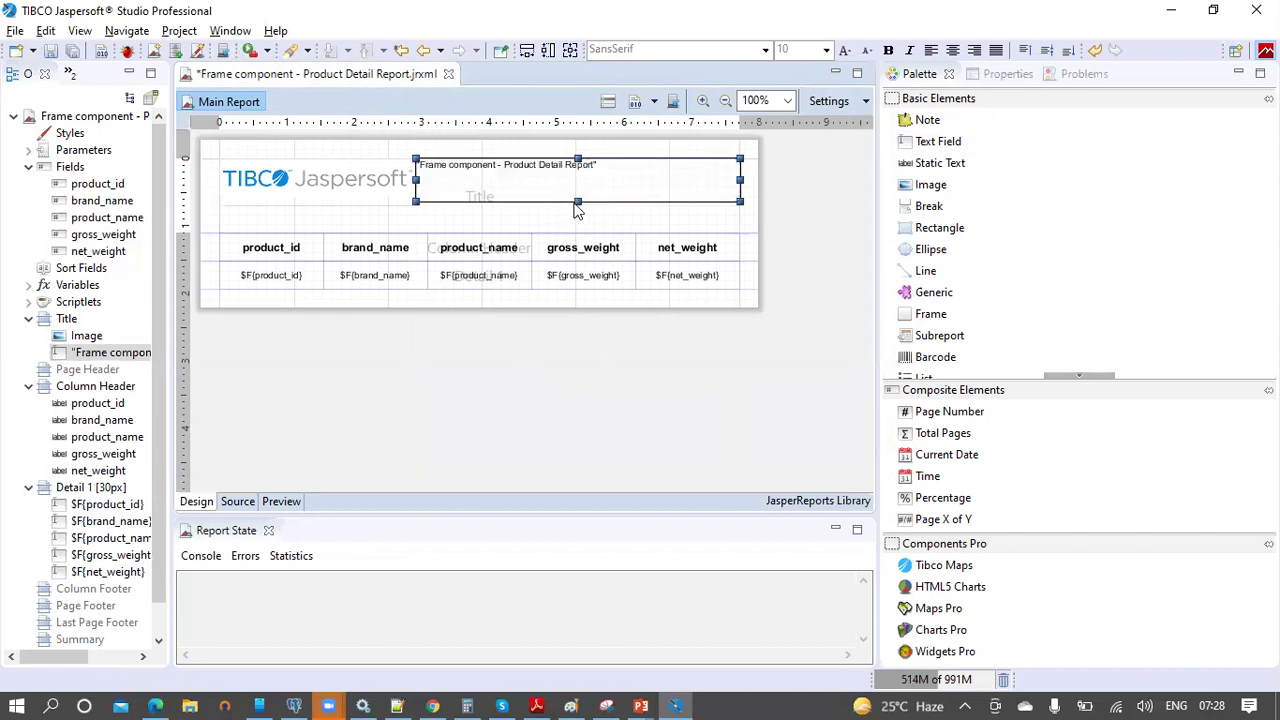
pyautogui.moveTo(577, 204); pyautogui.dragTo(578, 208)
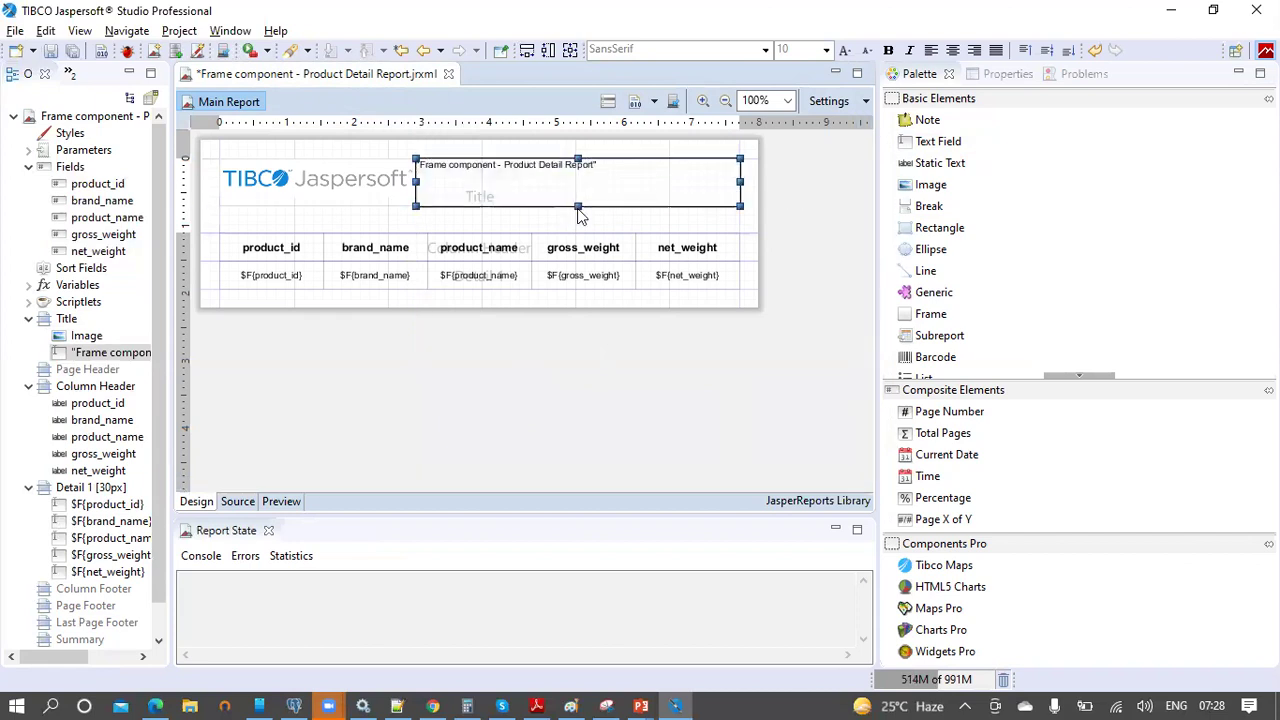
pyautogui.click(953, 50)
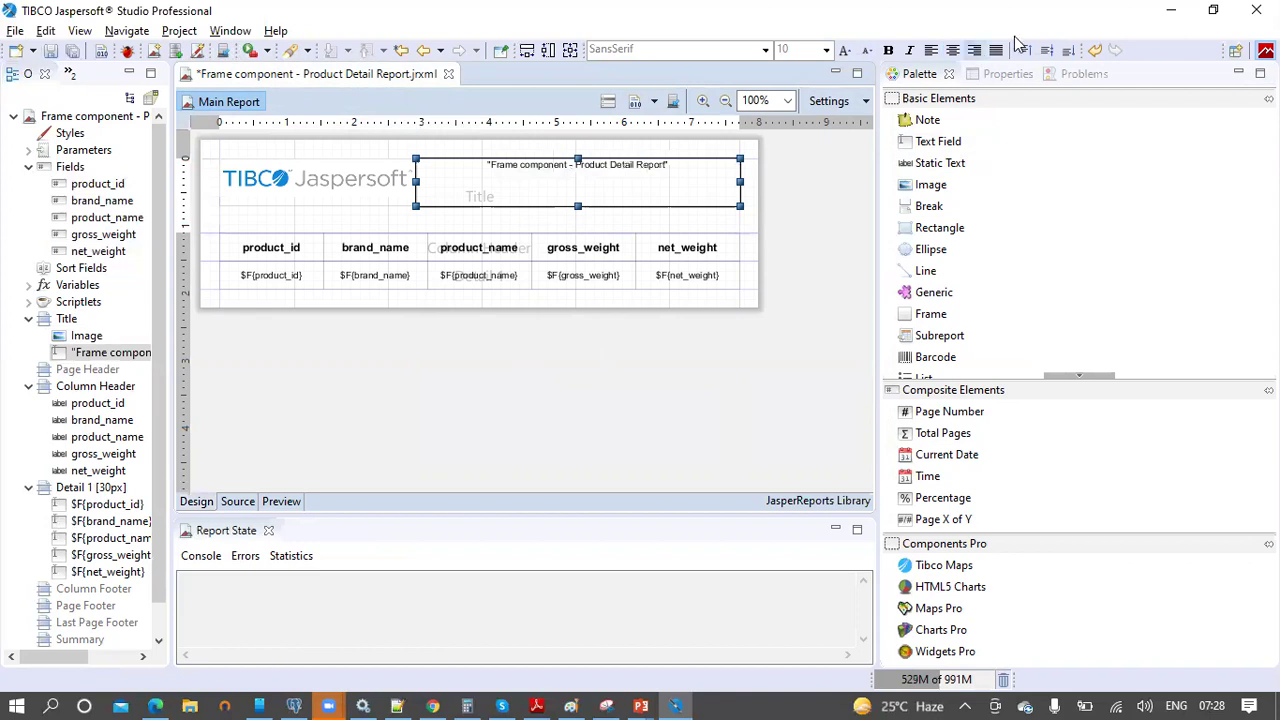
pyautogui.click(1047, 50)
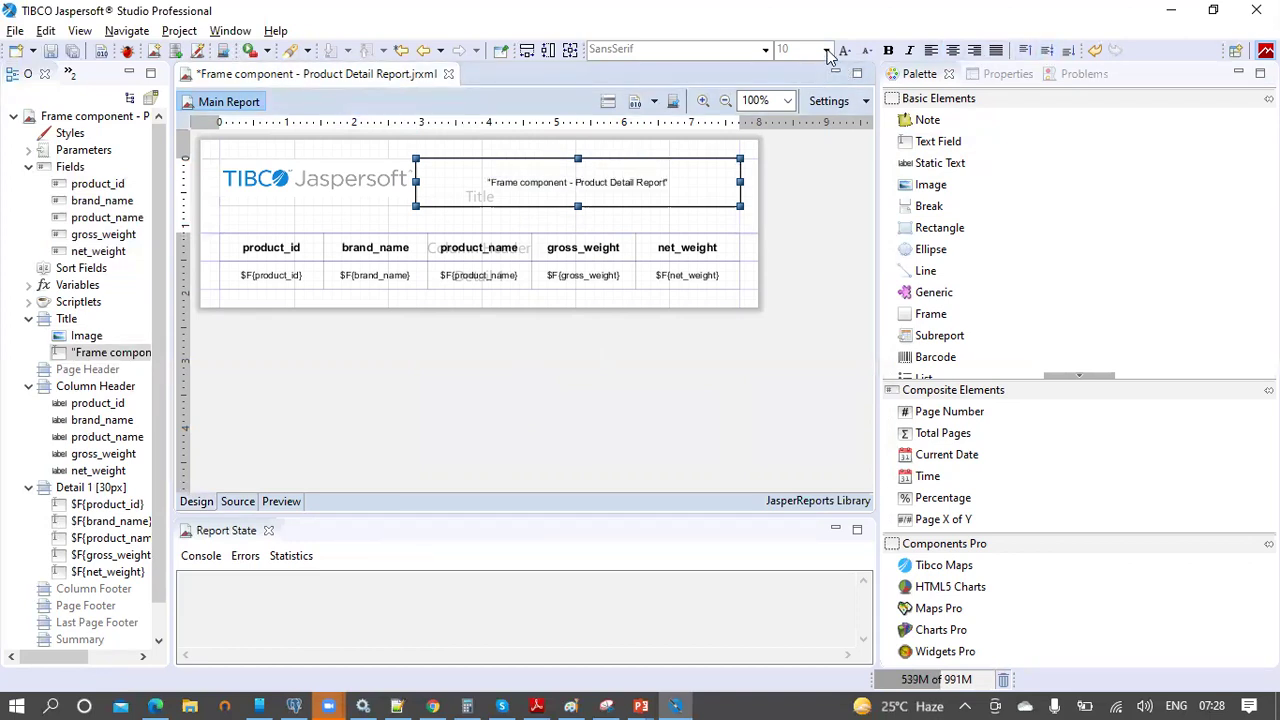
# Step: Try font sizes 24 and 20 for the title text field
pyautogui.click(826, 50)
pyautogui.moveTo(837, 117); pyautogui.dragTo(829, 177)
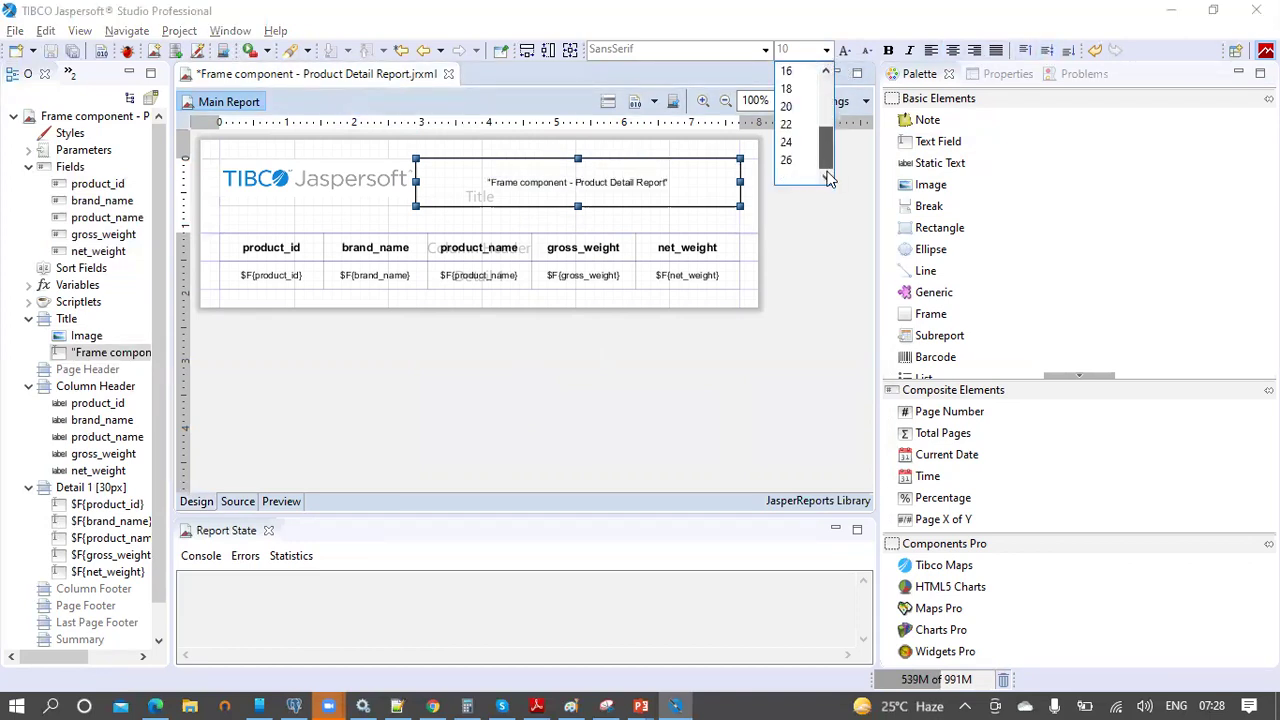
pyautogui.click(787, 142)
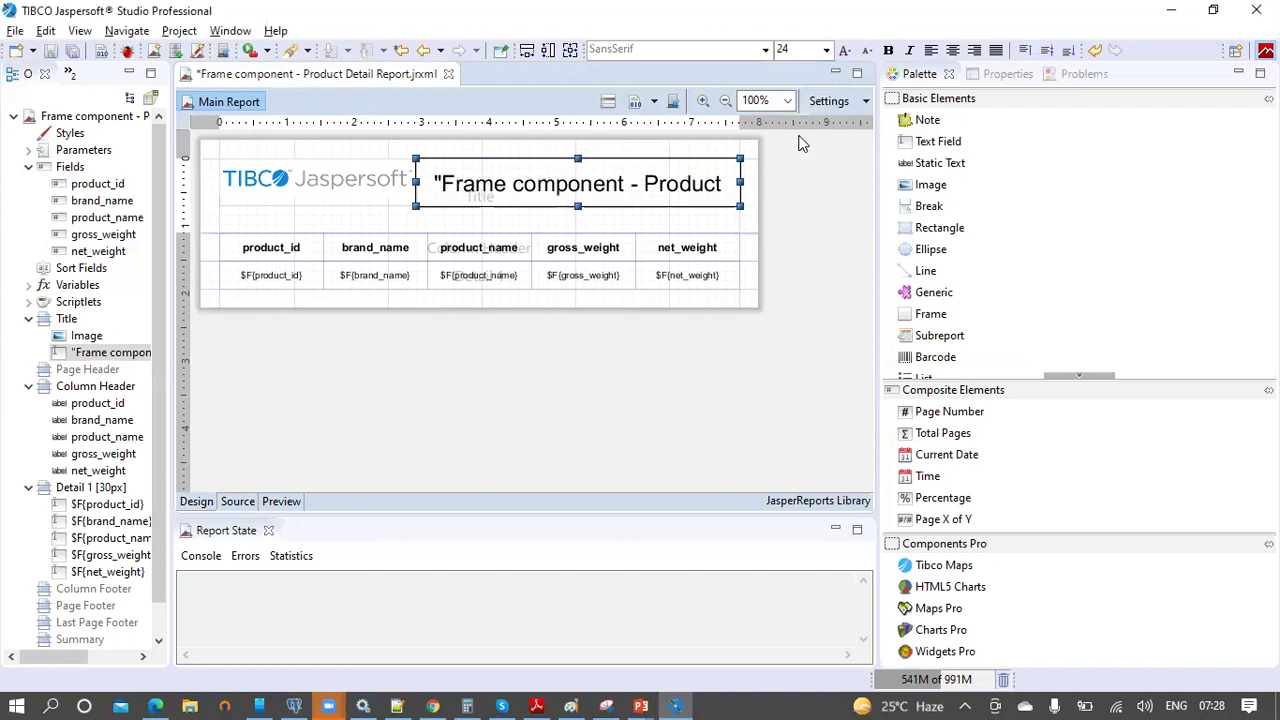
pyautogui.click(822, 50)
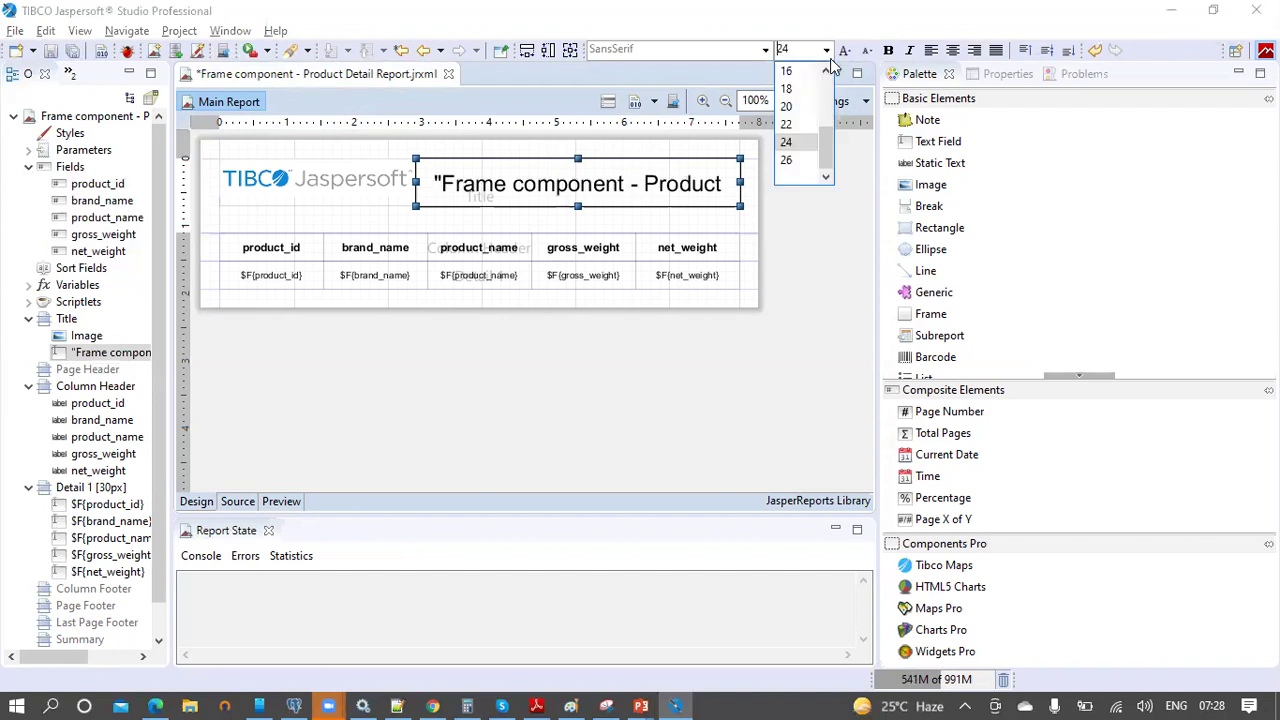
pyautogui.click(805, 120)
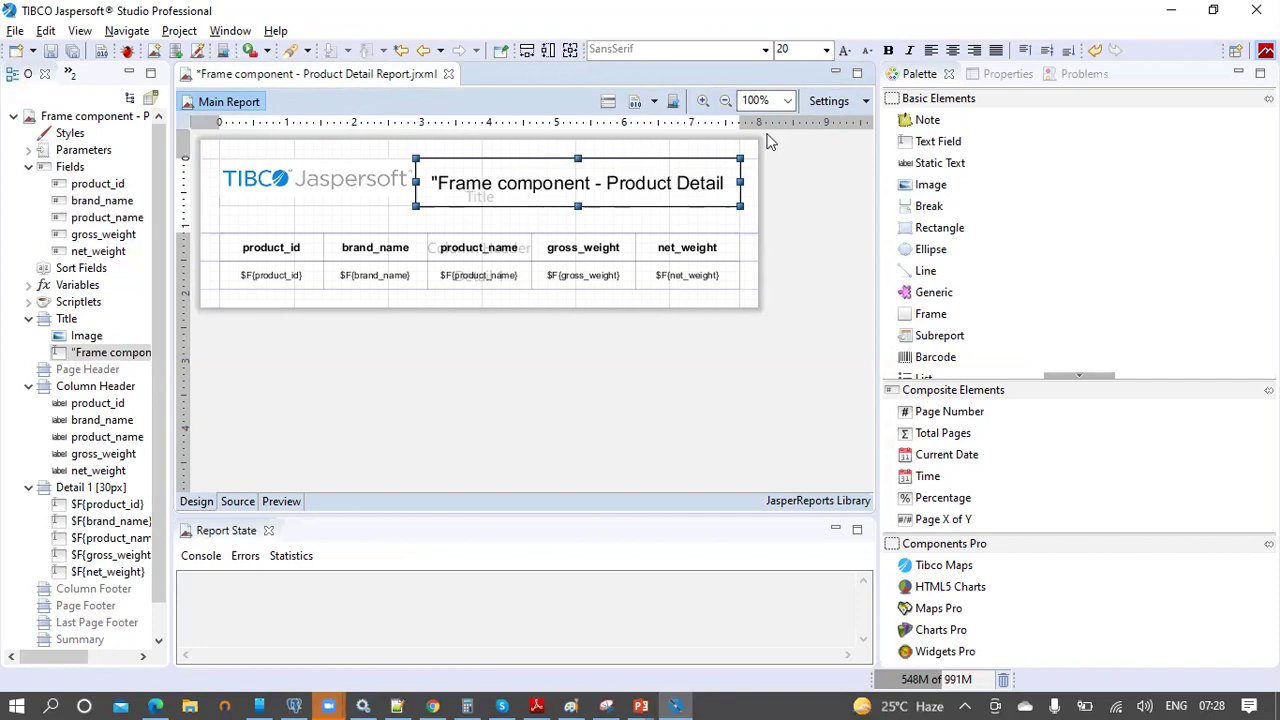
# Step: Format the title text field in bold with font size 18
pyautogui.click(827, 50)
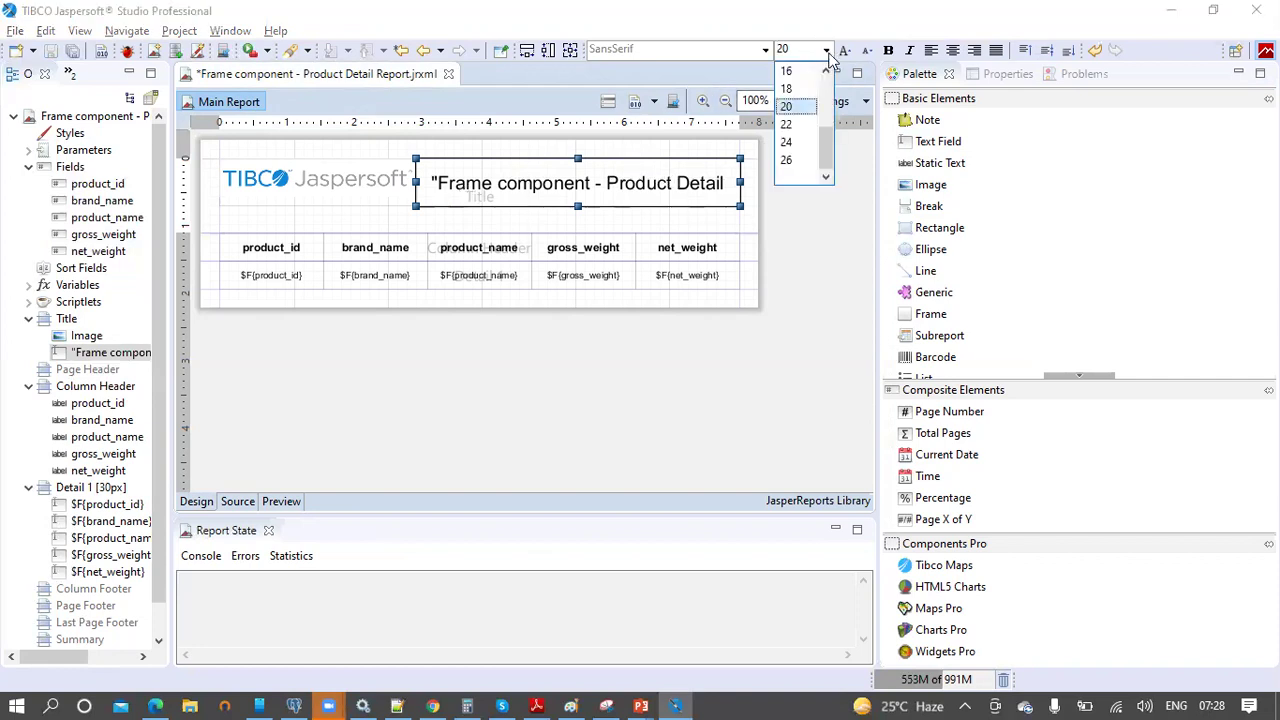
pyautogui.click(800, 100)
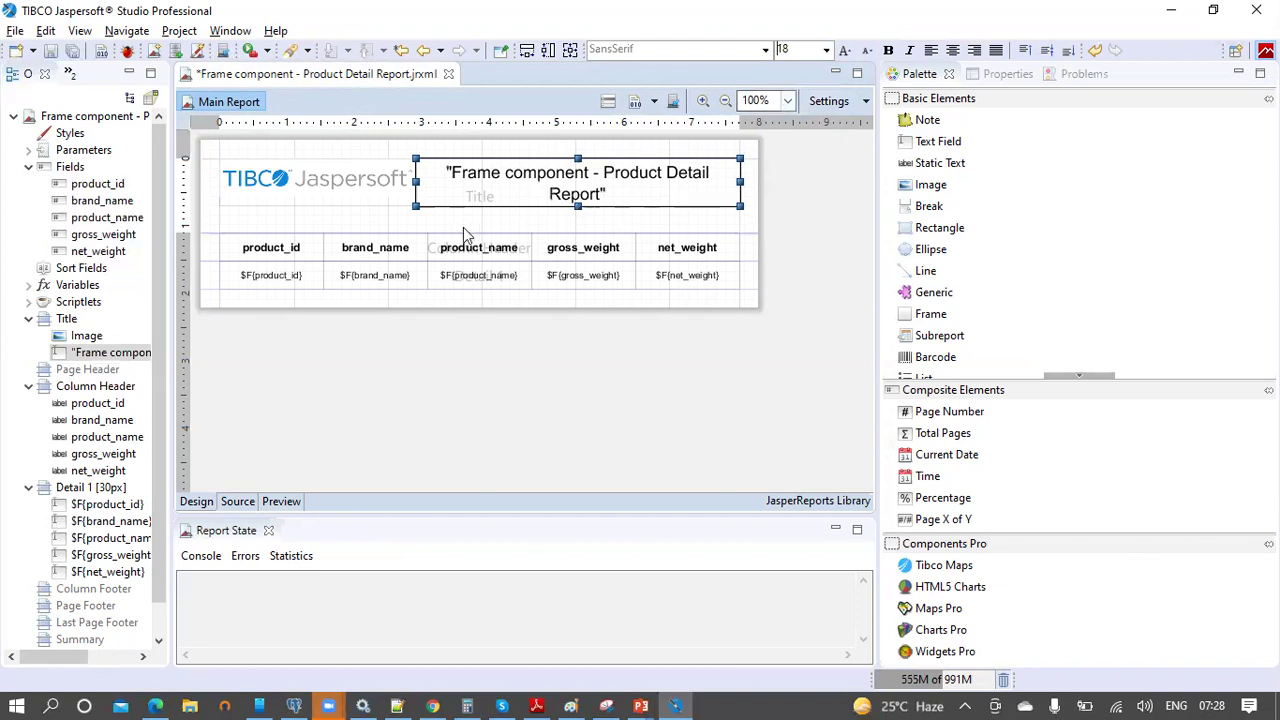
pyautogui.click(888, 50)
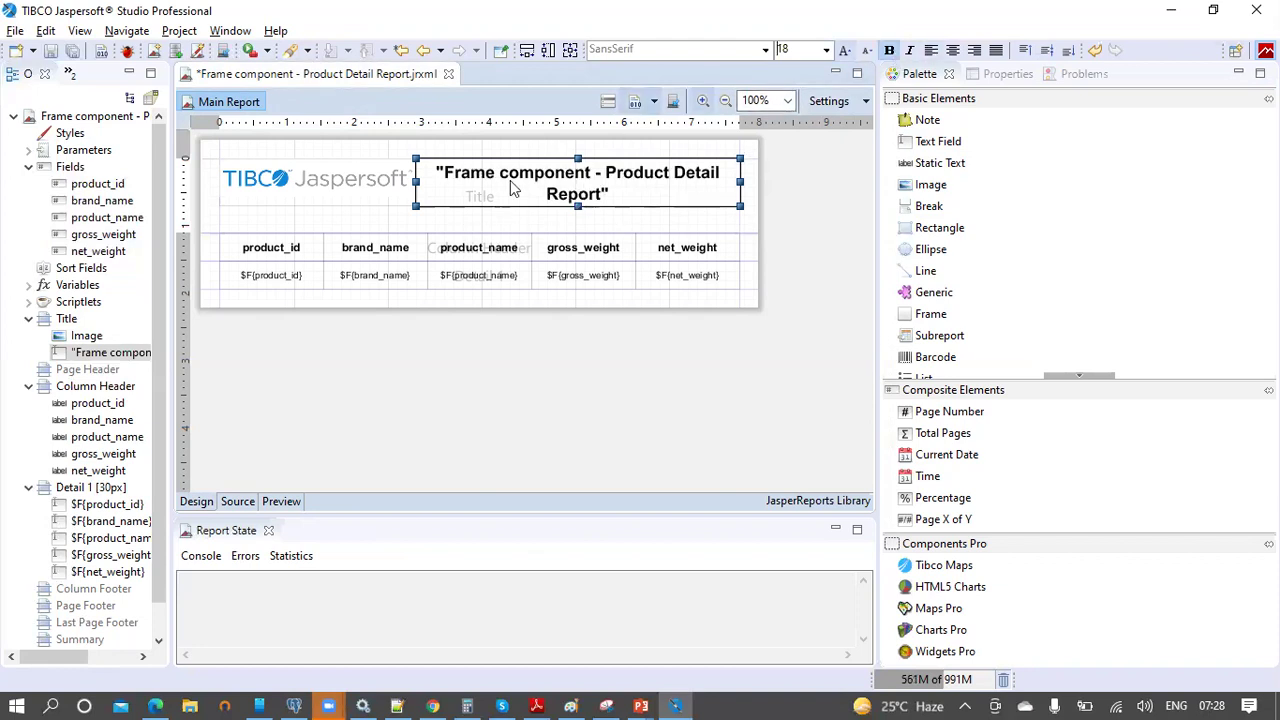
# Step: Shrink the Title band to fit the logo and title text, and preview the saved report
pyautogui.moveTo(196, 231); pyautogui.dragTo(206, 203)
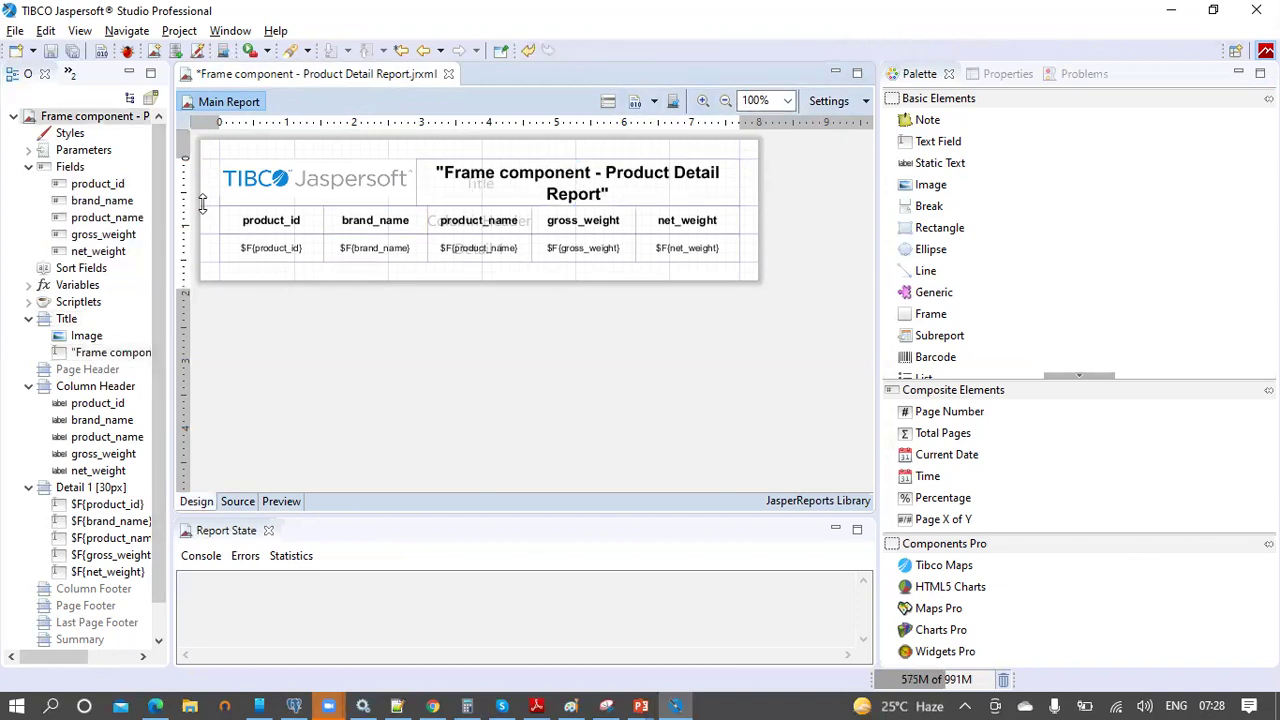
pyautogui.click(47, 53)
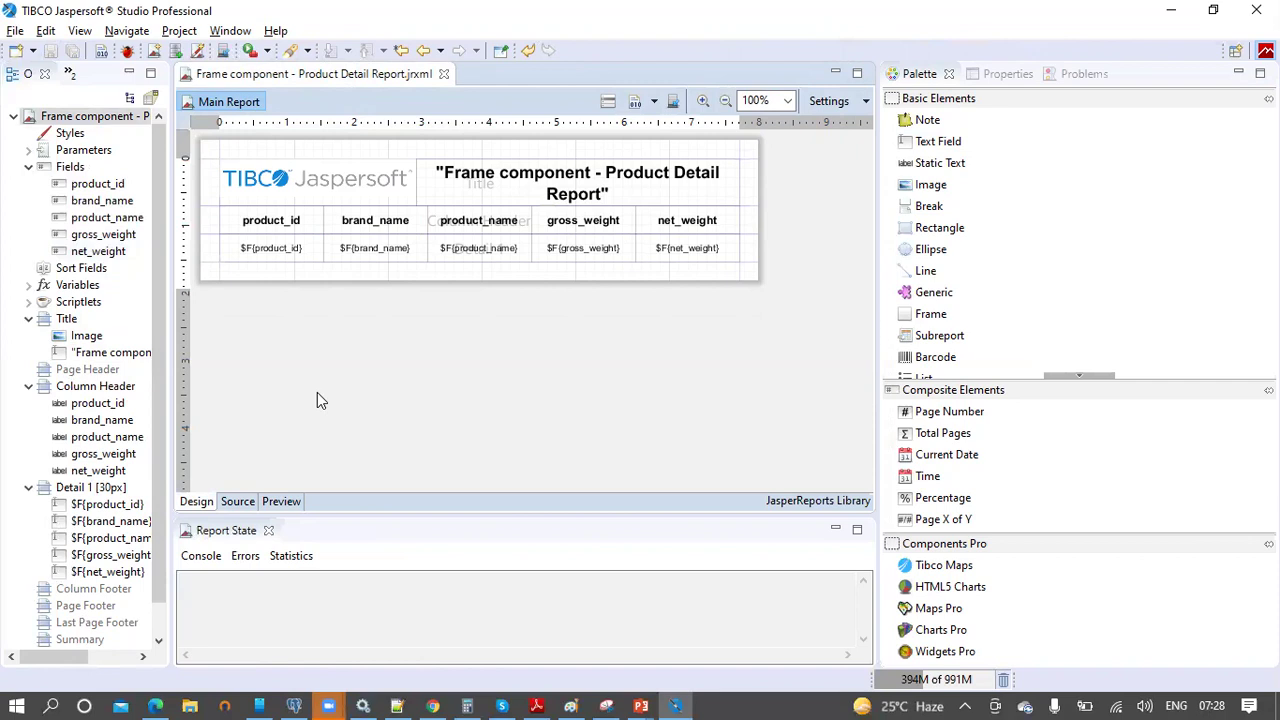
pyautogui.click(293, 502)
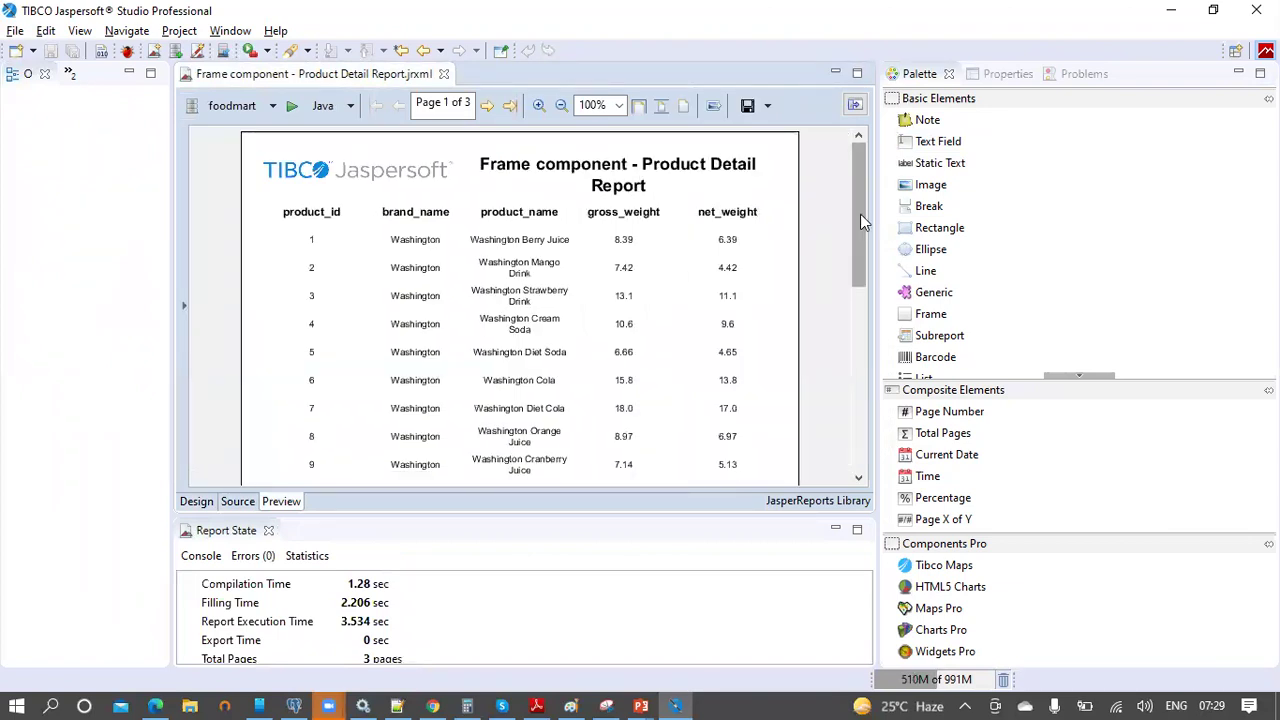
pyautogui.moveTo(860, 214)
pyautogui.mouseDown()
pyautogui.moveTo(843, 428)
pyautogui.moveTo(845, 212)
pyautogui.mouseUp()
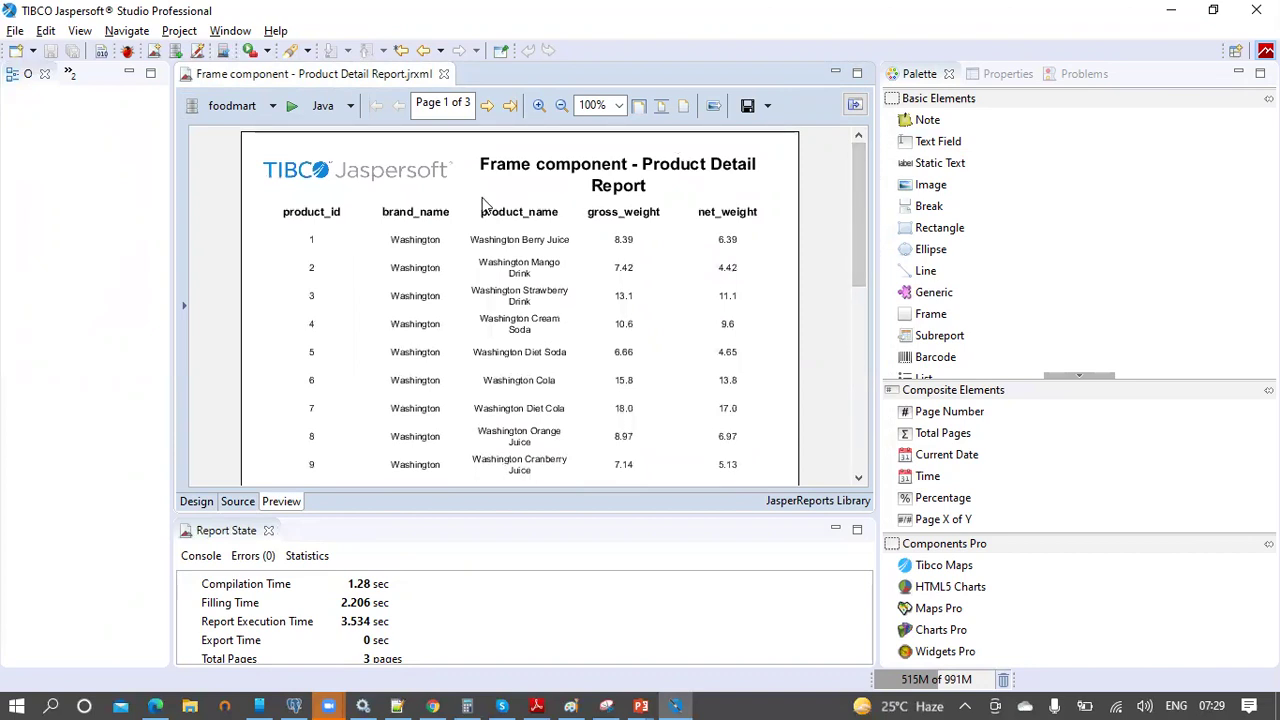
# Step: Enclose the logo image and the title text field of the Title band in one frame
pyautogui.click(197, 501)
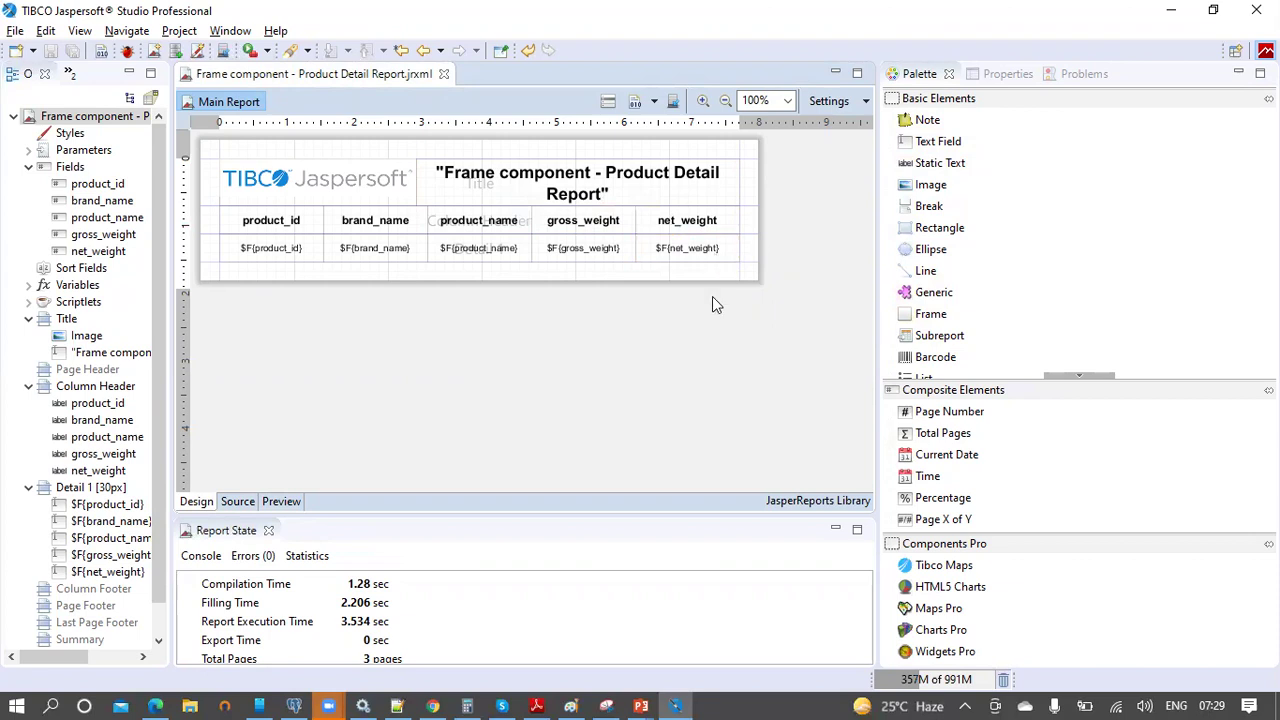
pyautogui.click(372, 196)
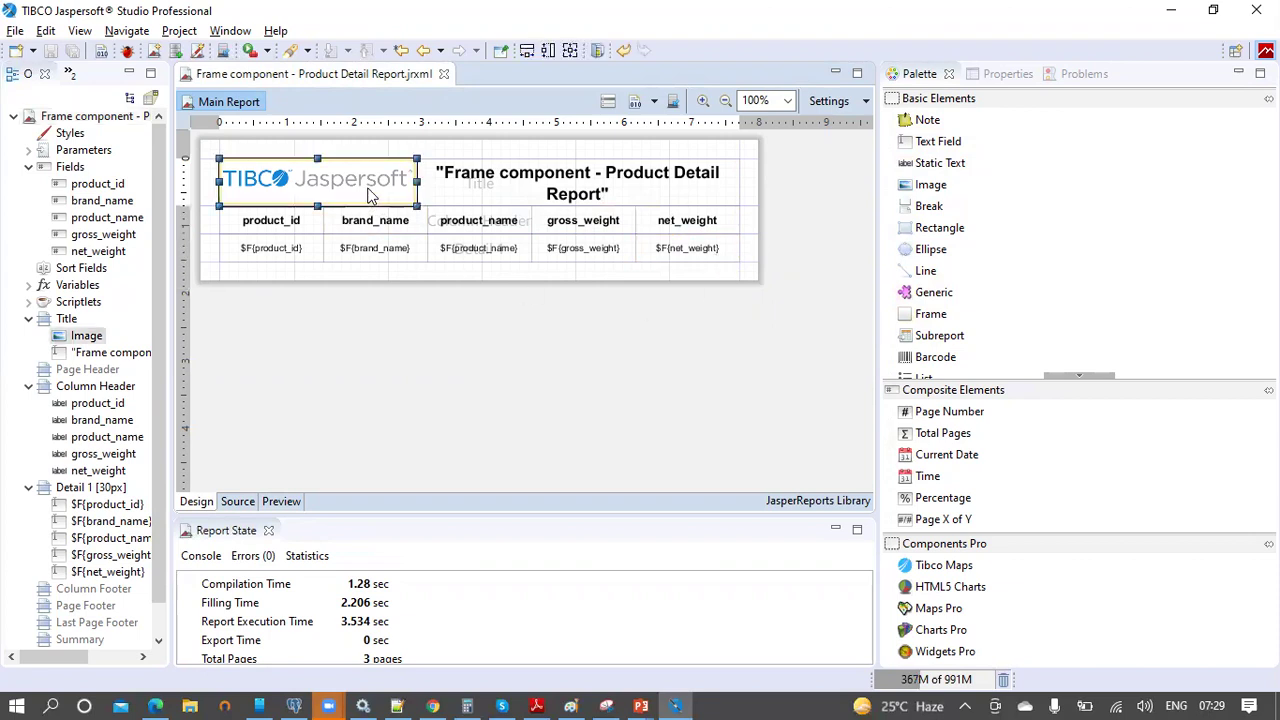
pyautogui.keyDown('shift'); pyautogui.click(447, 193); pyautogui.keyUp('shift')
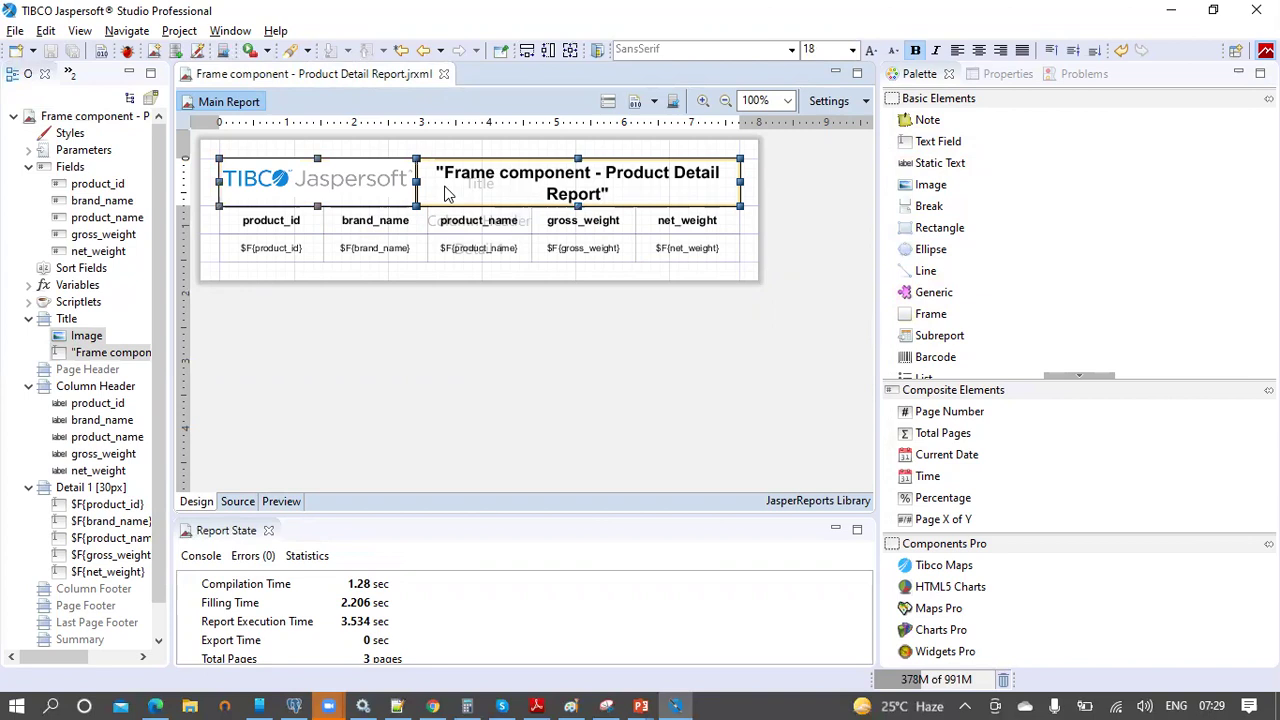
pyautogui.rightClick(447, 193)
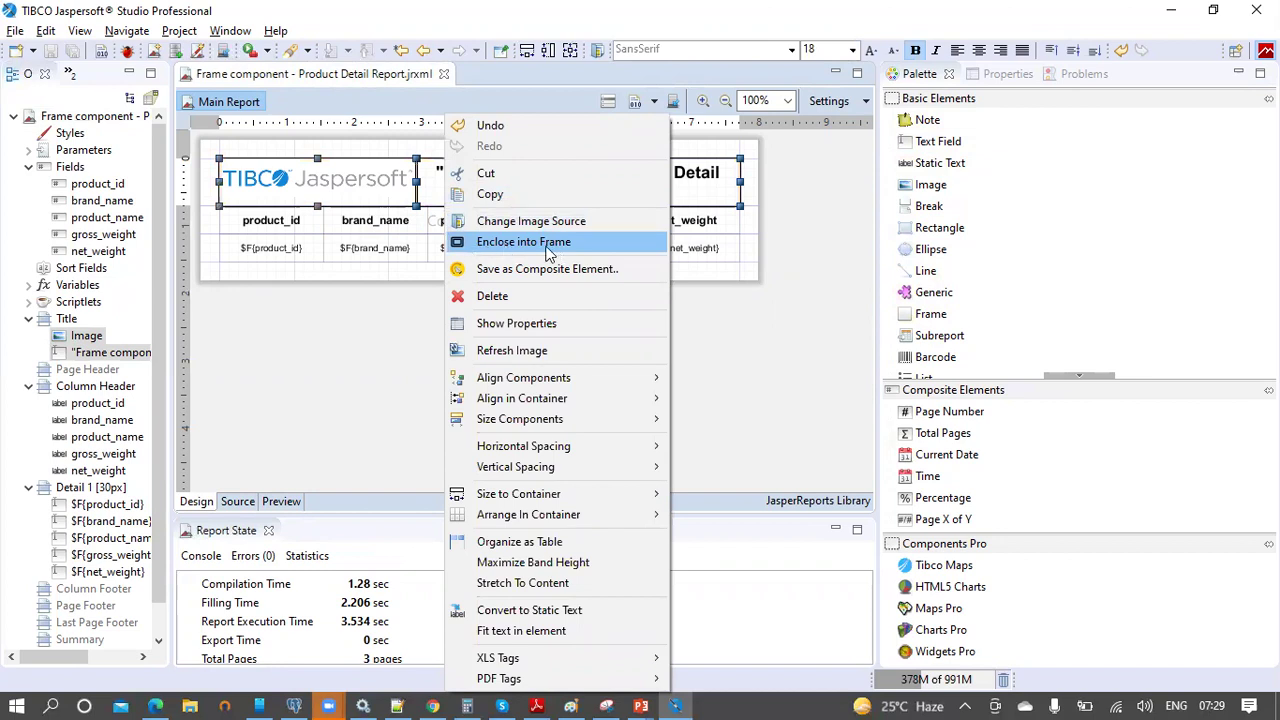
pyautogui.click(518, 244)
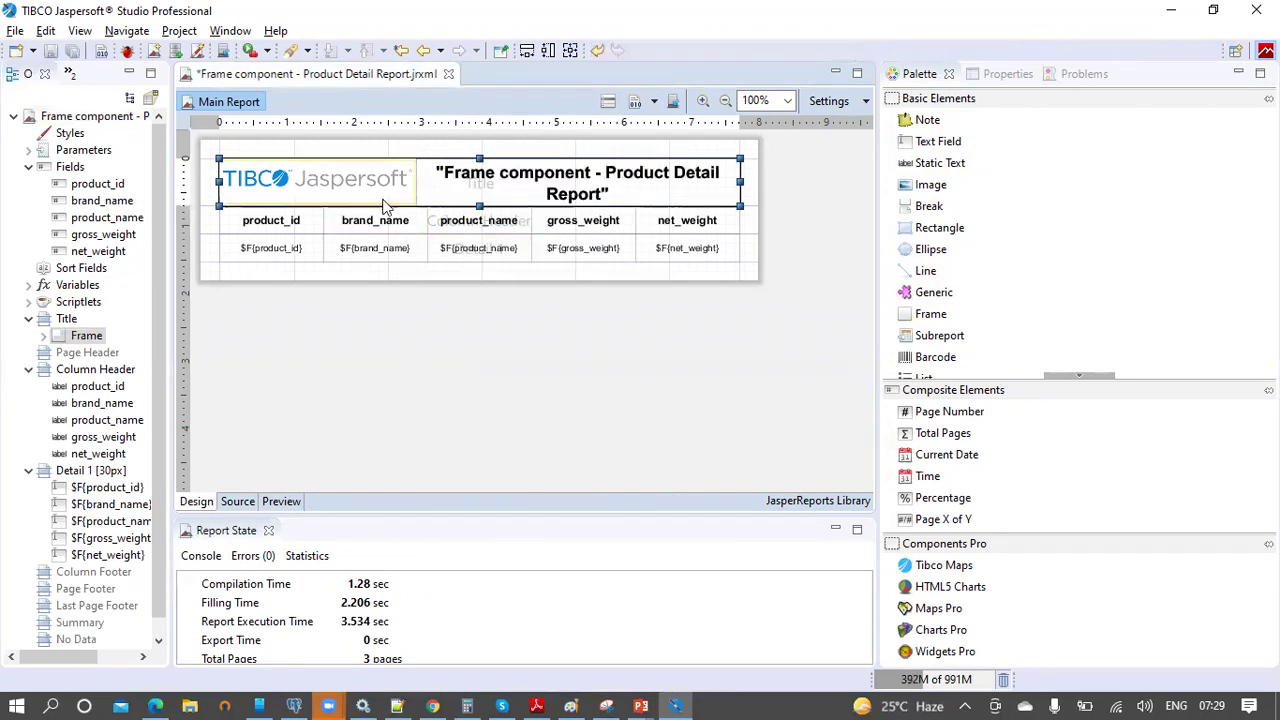
pyautogui.click(313, 193)
pyautogui.click(463, 193)
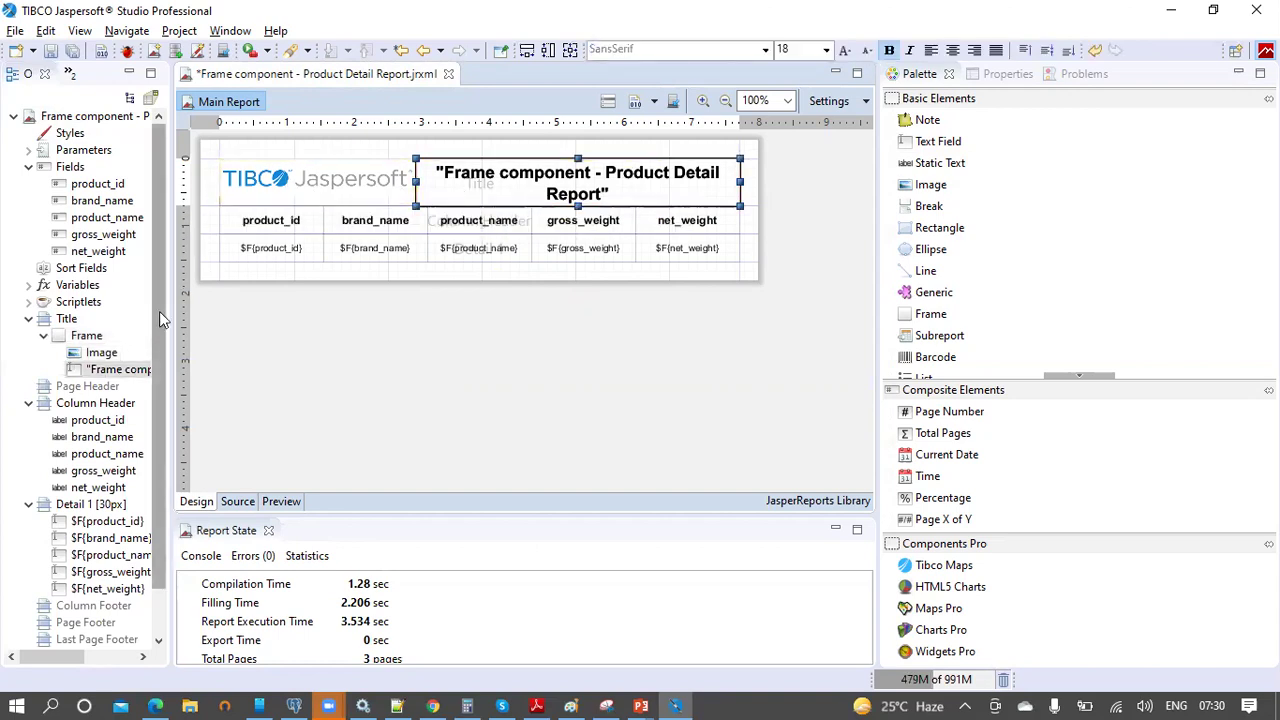
# Step: Give the Title band's frame a solid box border with pen width 1.00 on all four sides
pyautogui.moveTo(172, 290); pyautogui.dragTo(385, 290)
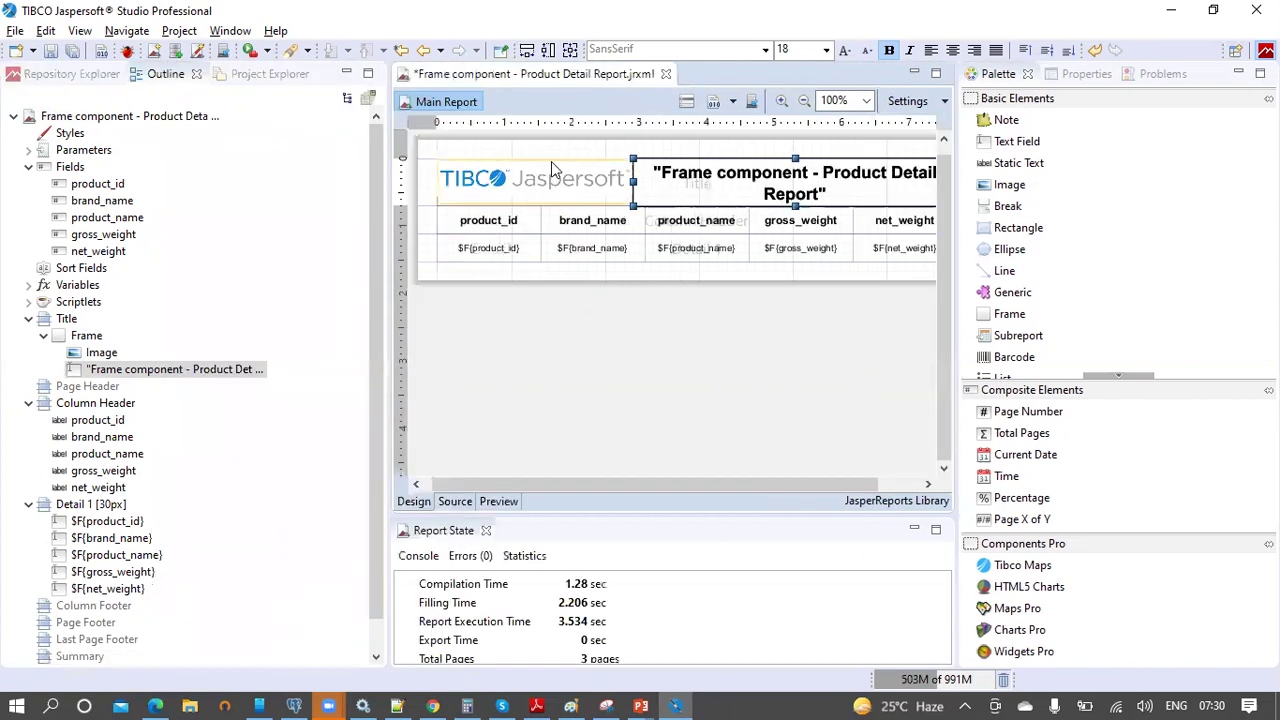
pyautogui.click(80, 340)
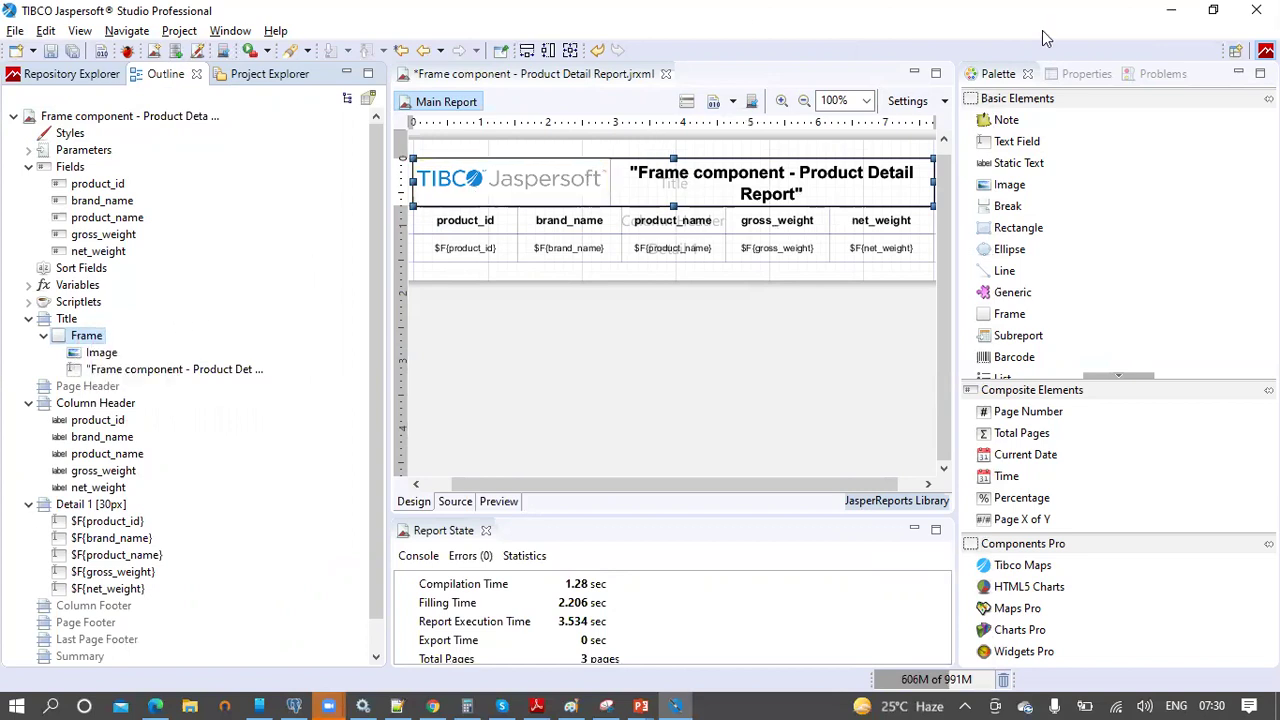
pyautogui.click(1070, 78)
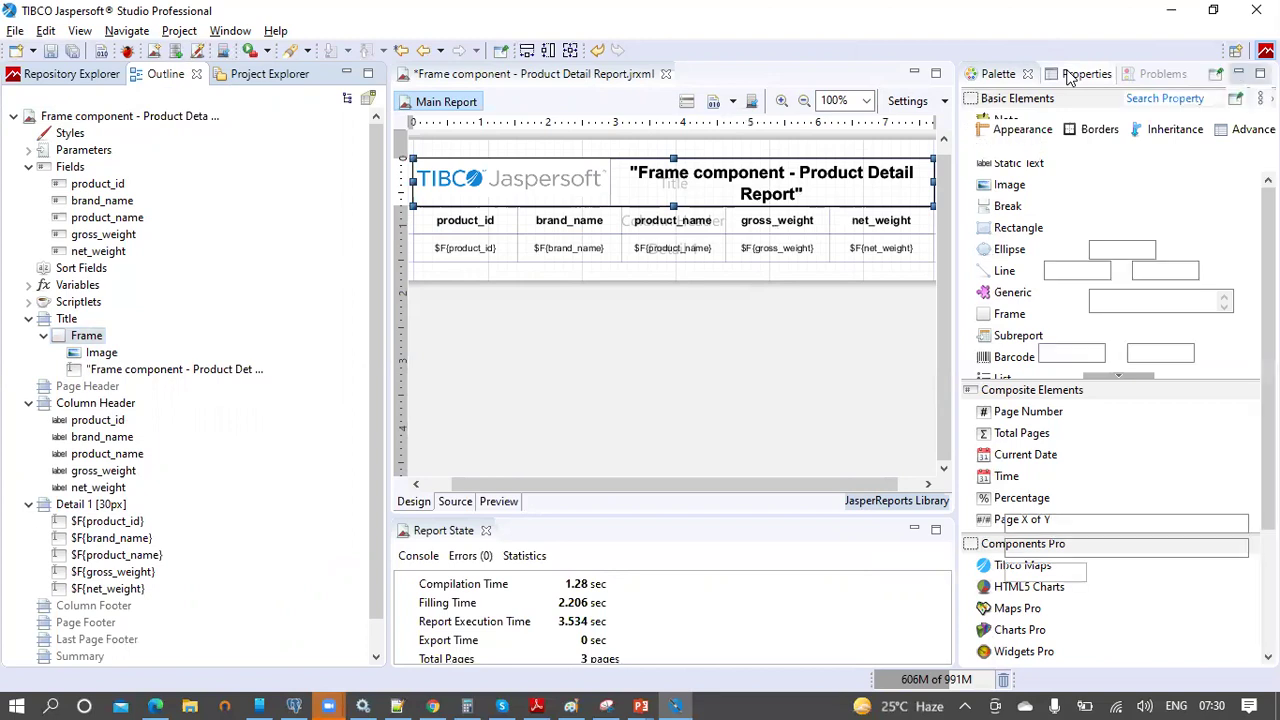
pyautogui.click(1094, 150)
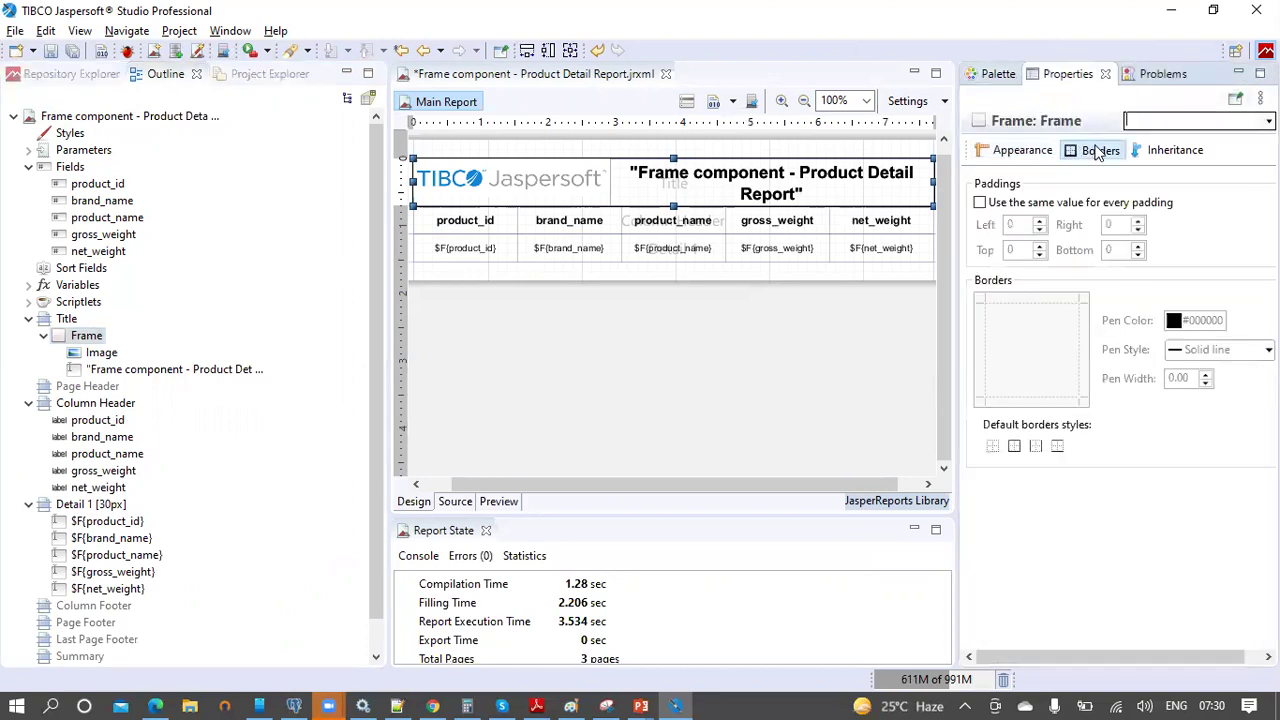
pyautogui.click(1015, 447)
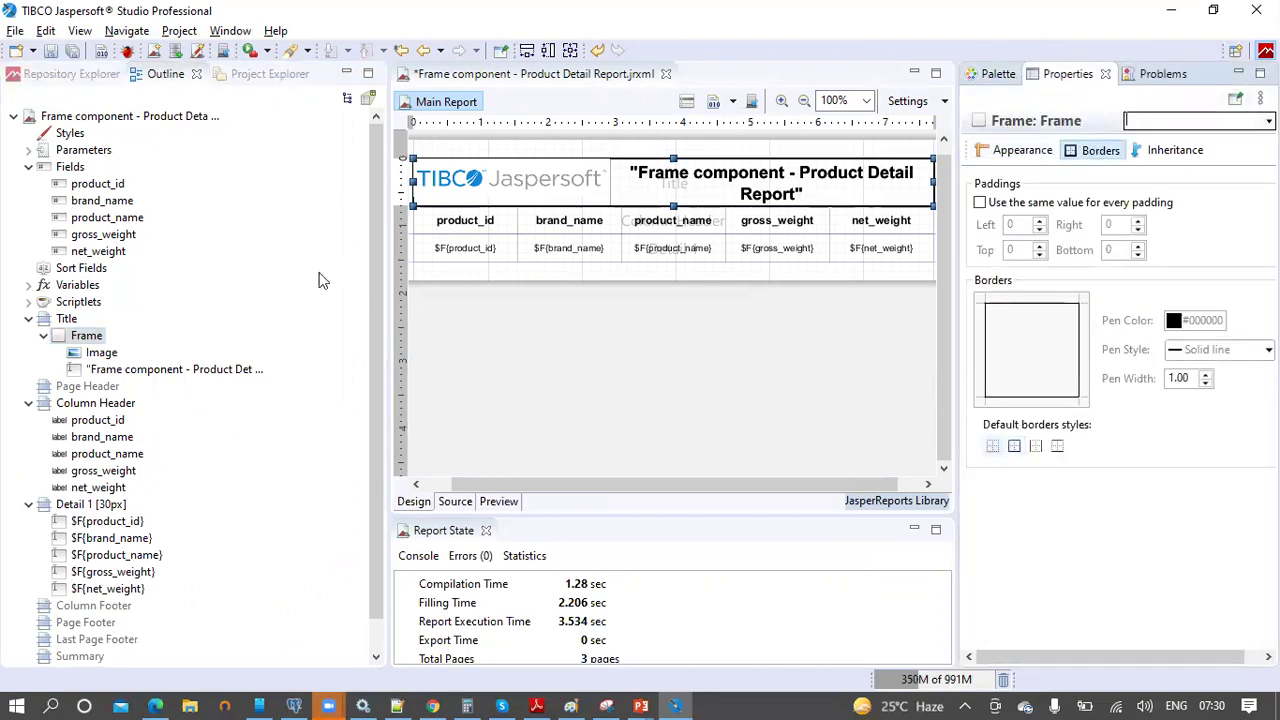
# Step: Save the report and preview it with the bordered title frame, giving the preview more room
pyautogui.click(51, 52)
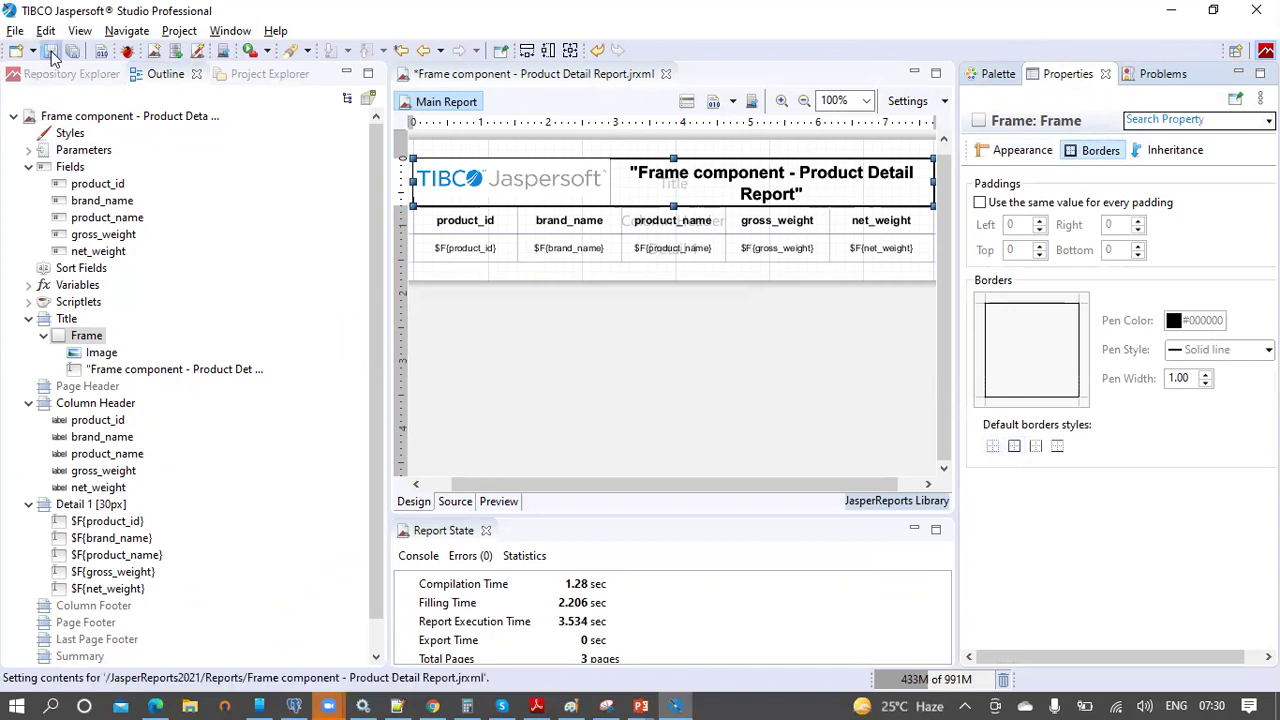
pyautogui.click(499, 501)
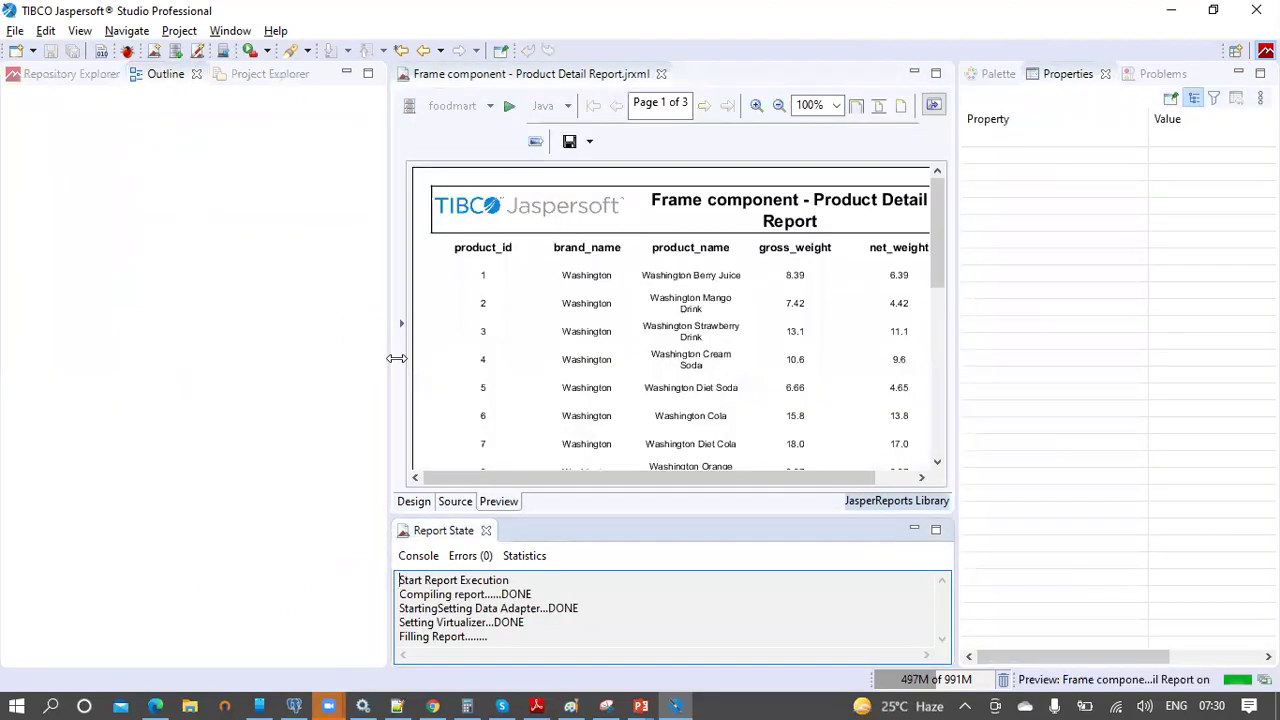
pyautogui.moveTo(310, 354); pyautogui.dragTo(131, 354)
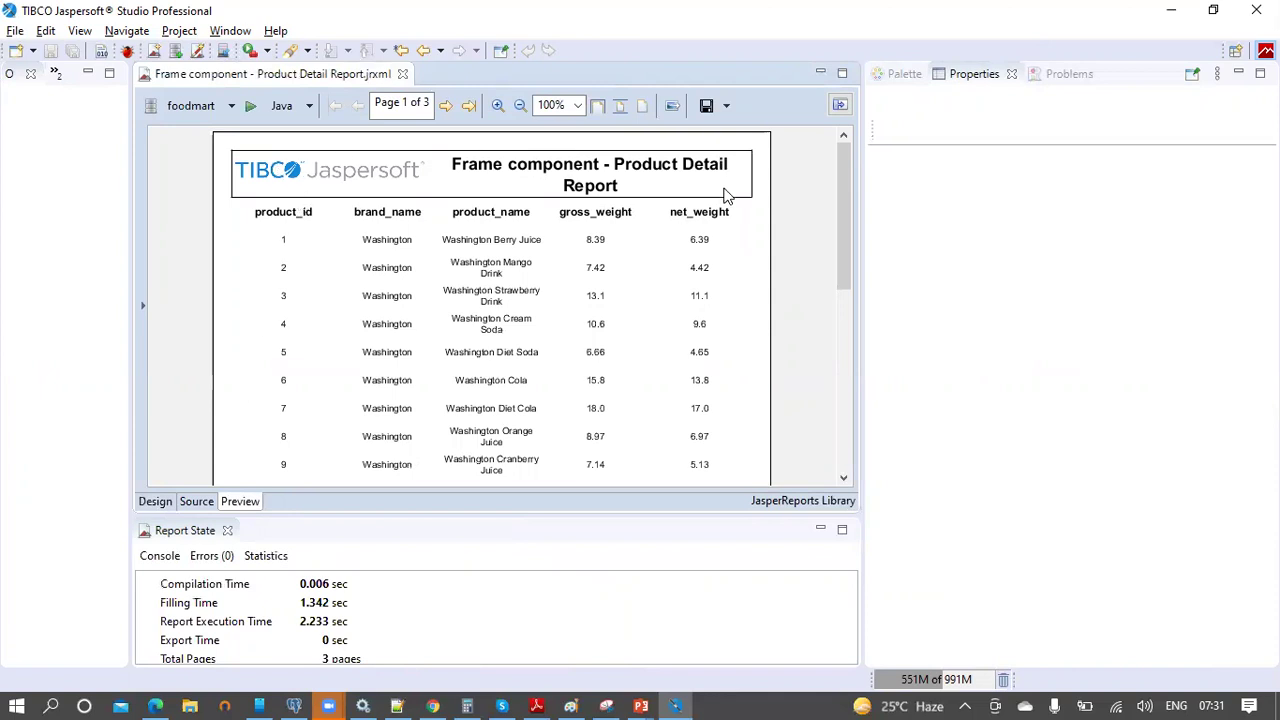
# Step: Enclose the five text fields of the Detail 1 band in a frame and expand that frame in the report outline
pyautogui.click(156, 506)
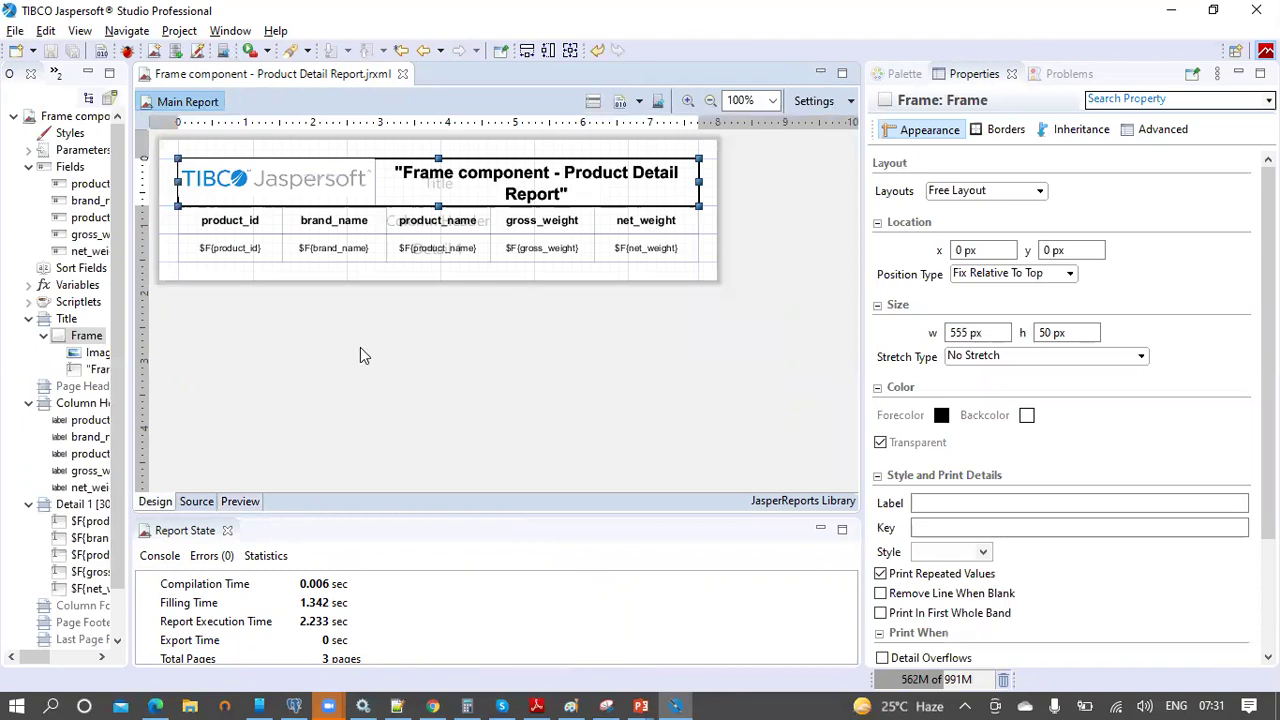
pyautogui.click(570, 313)
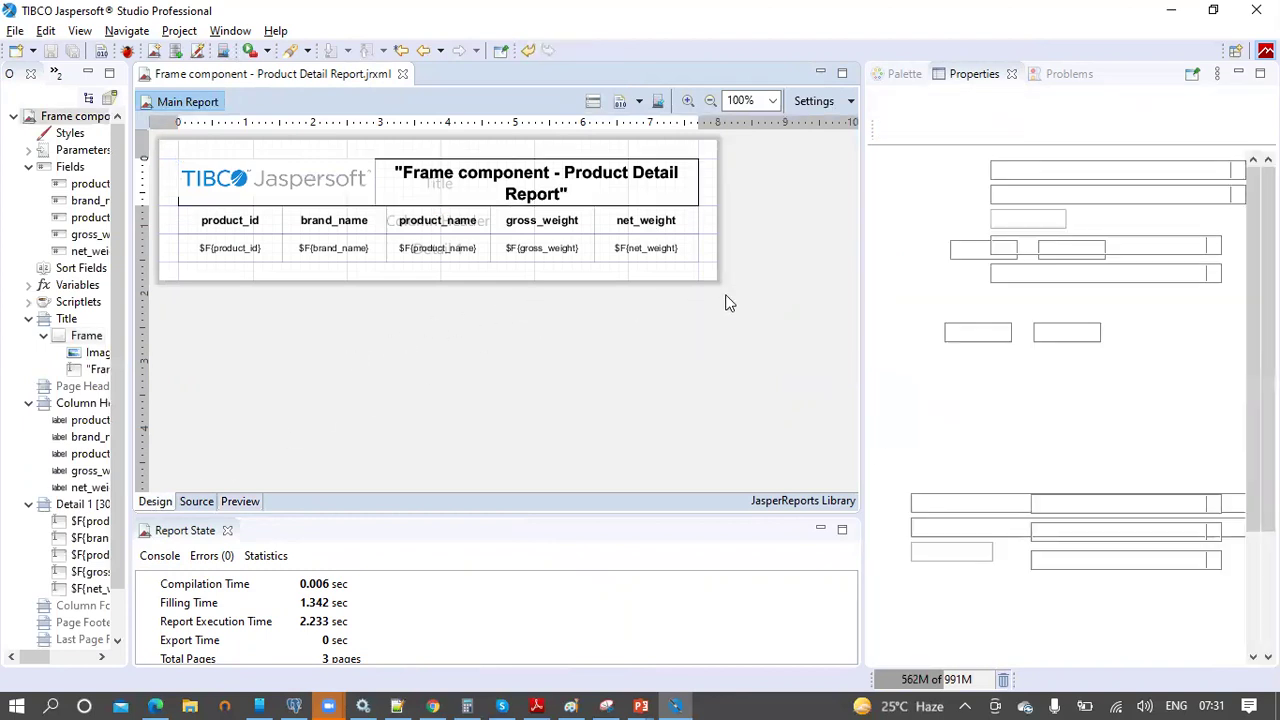
pyautogui.moveTo(543, 271); pyautogui.dragTo(163, 244)
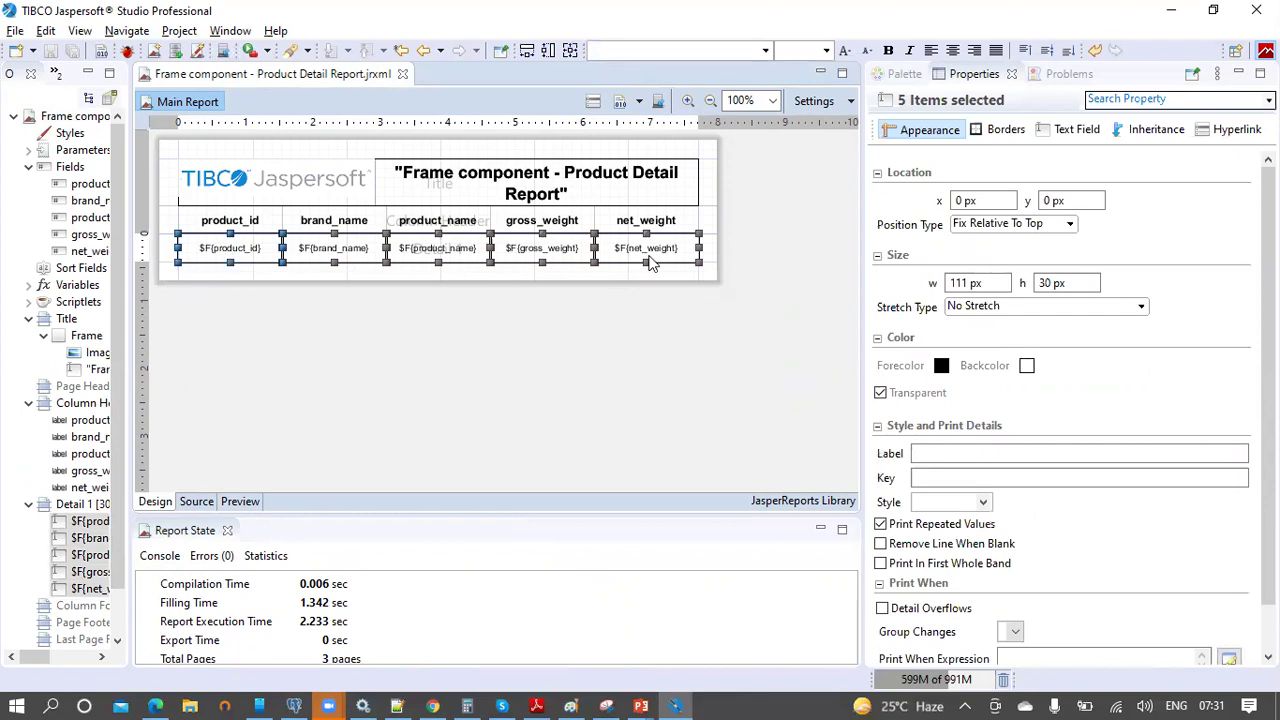
pyautogui.rightClick(650, 258)
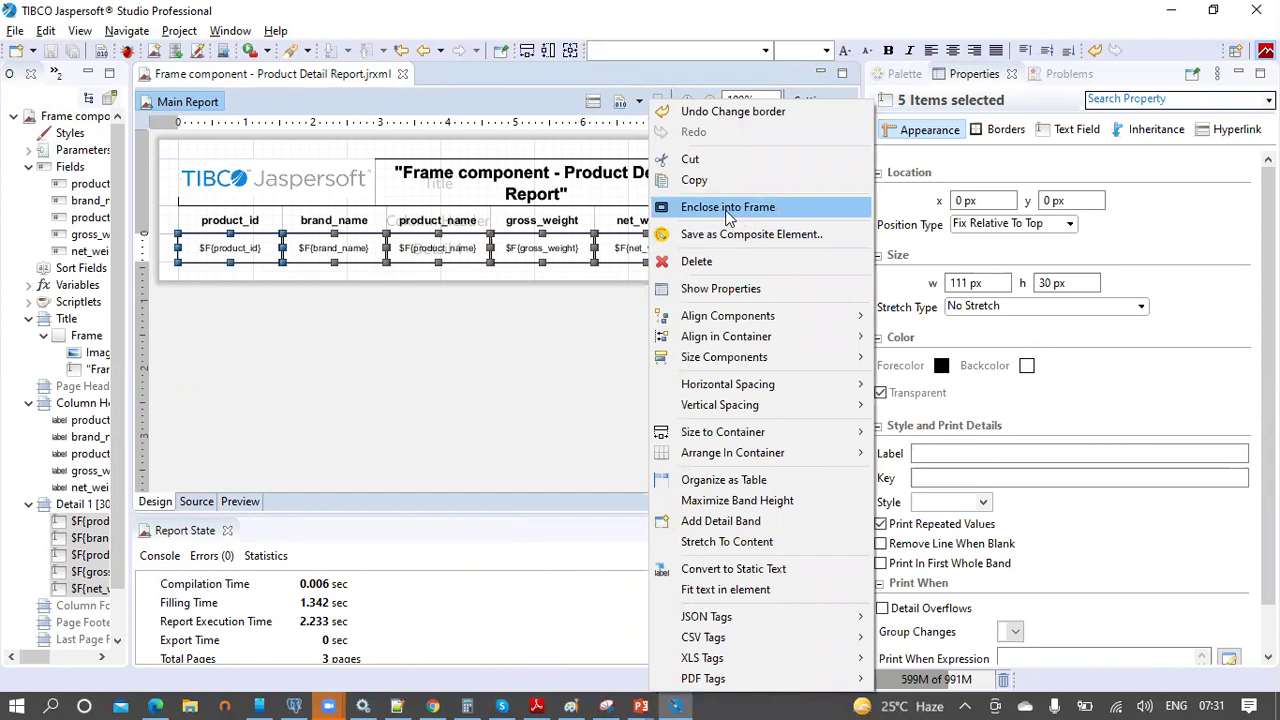
pyautogui.click(712, 207)
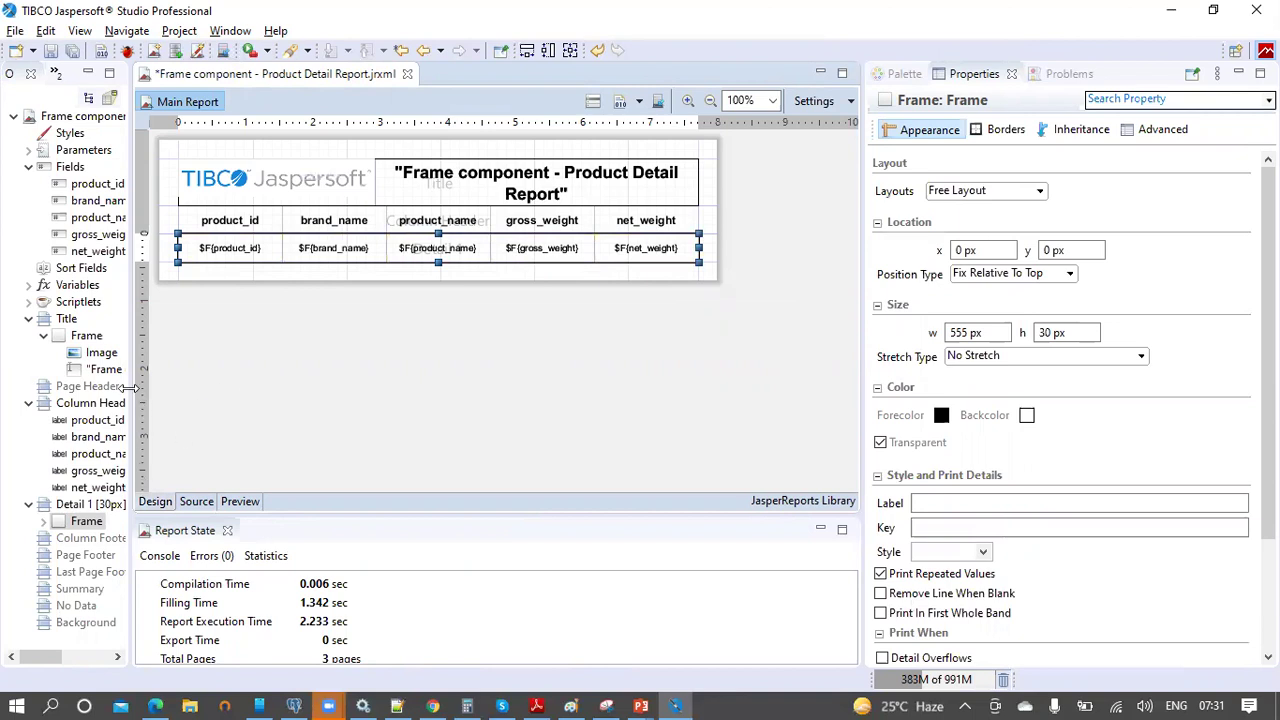
pyautogui.moveTo(361, 394); pyautogui.dragTo(362, 394)
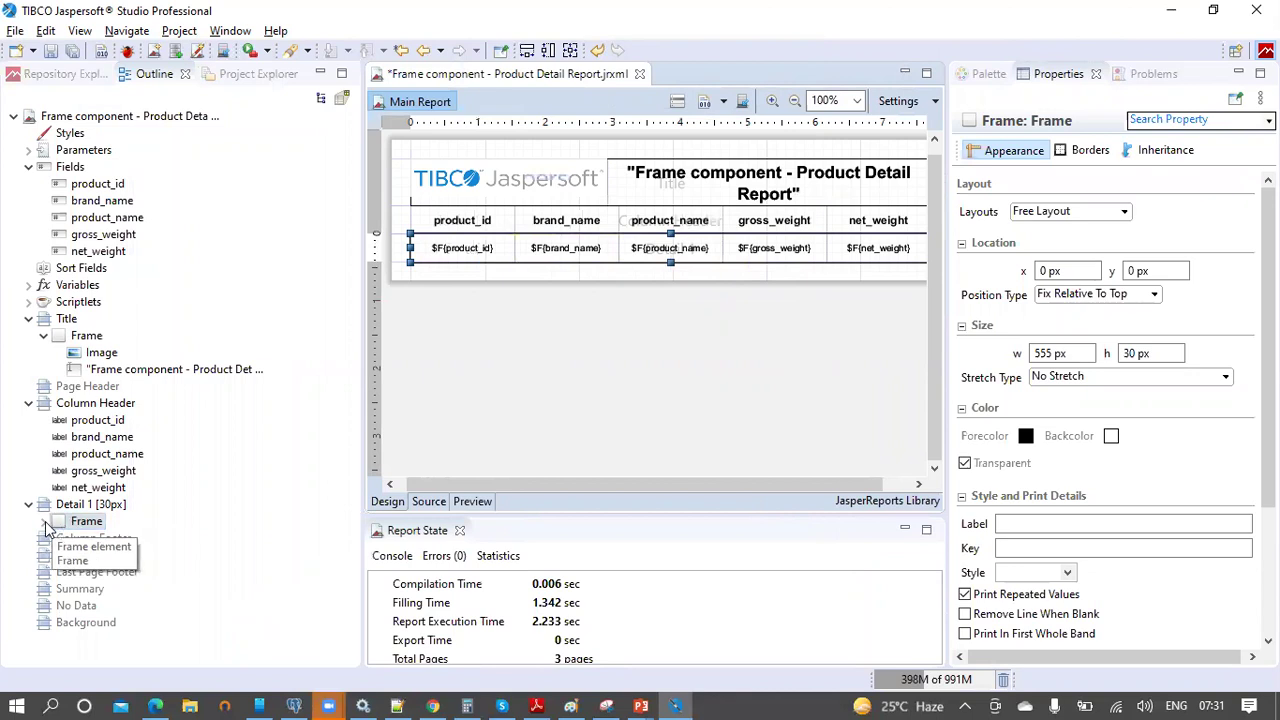
pyautogui.click(45, 525)
pyautogui.scroll(-1, 160, 460)
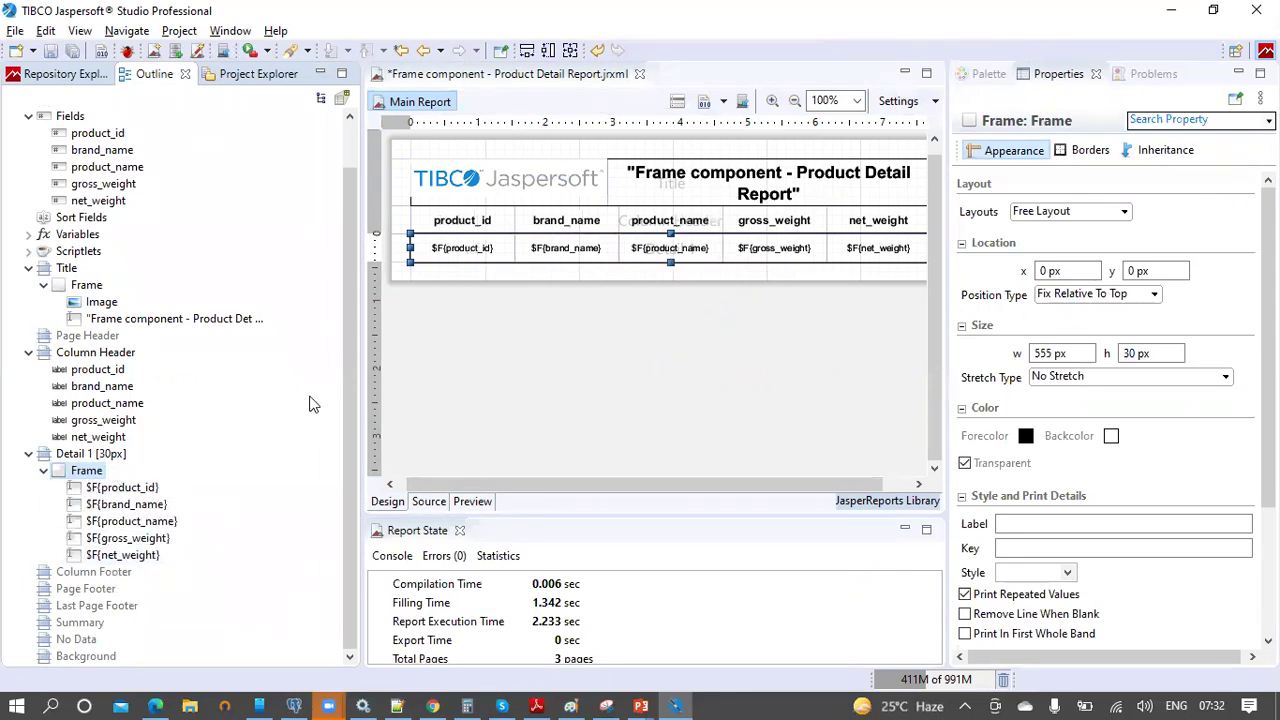
# Step: Set the Detail 1 frame's backcolor to #F7F2F2 and turn off its transparency
pyautogui.click(72, 478)
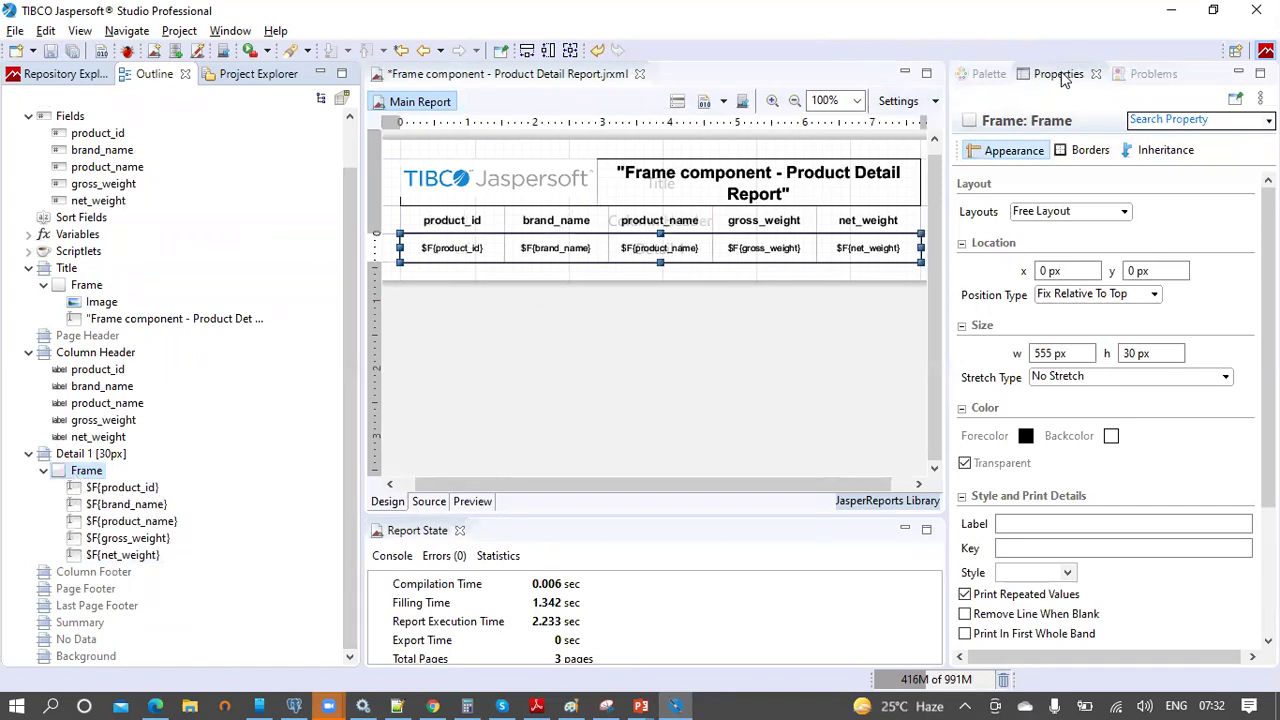
pyautogui.click(1110, 437)
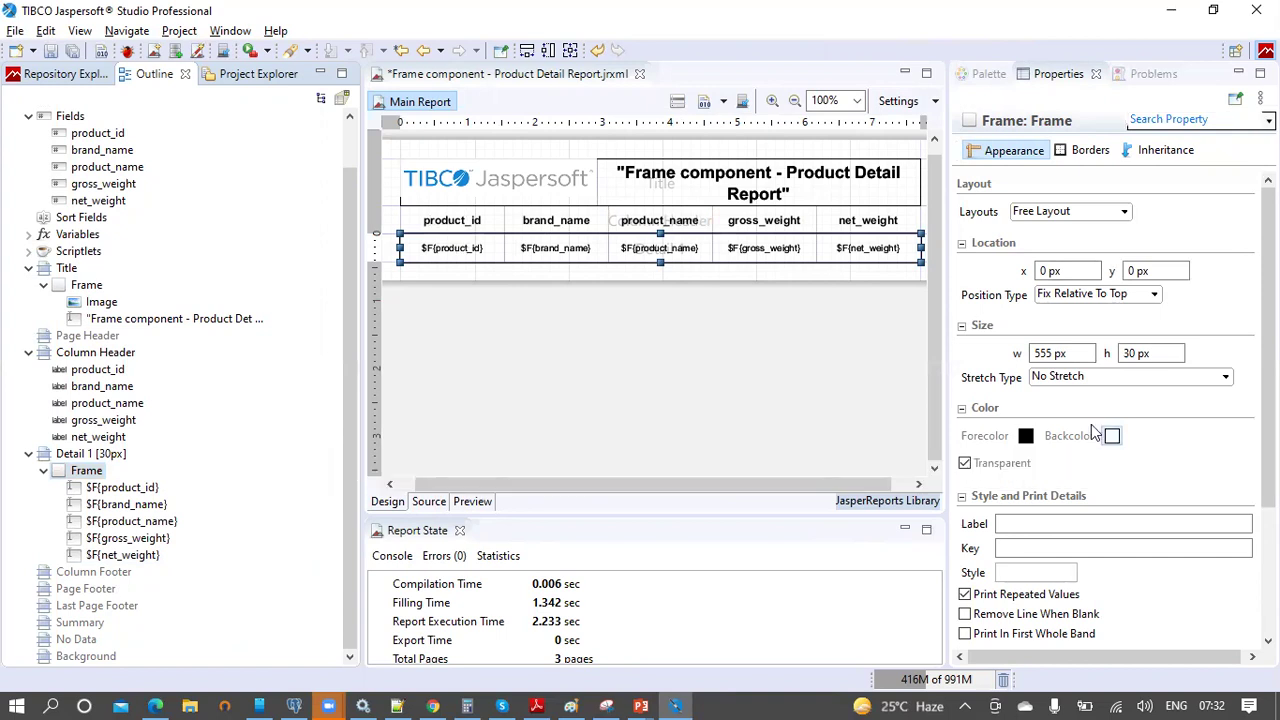
pyautogui.click(393, 137)
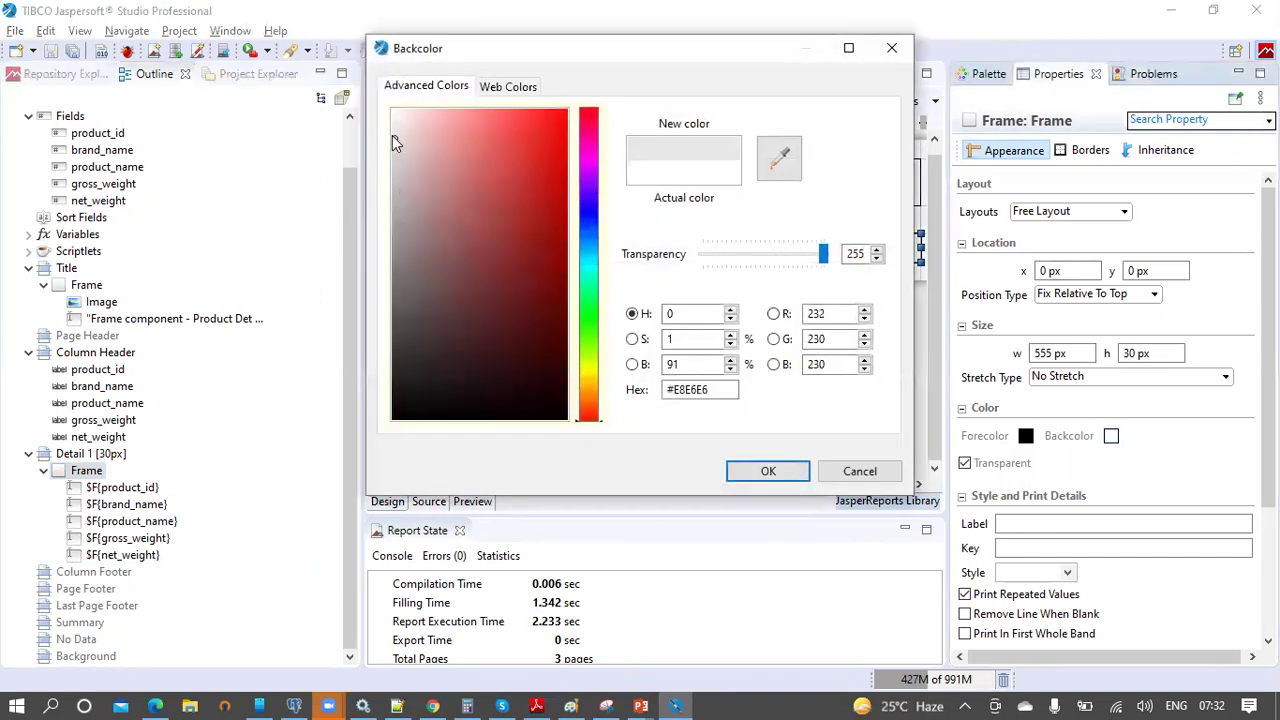
pyautogui.click(397, 119)
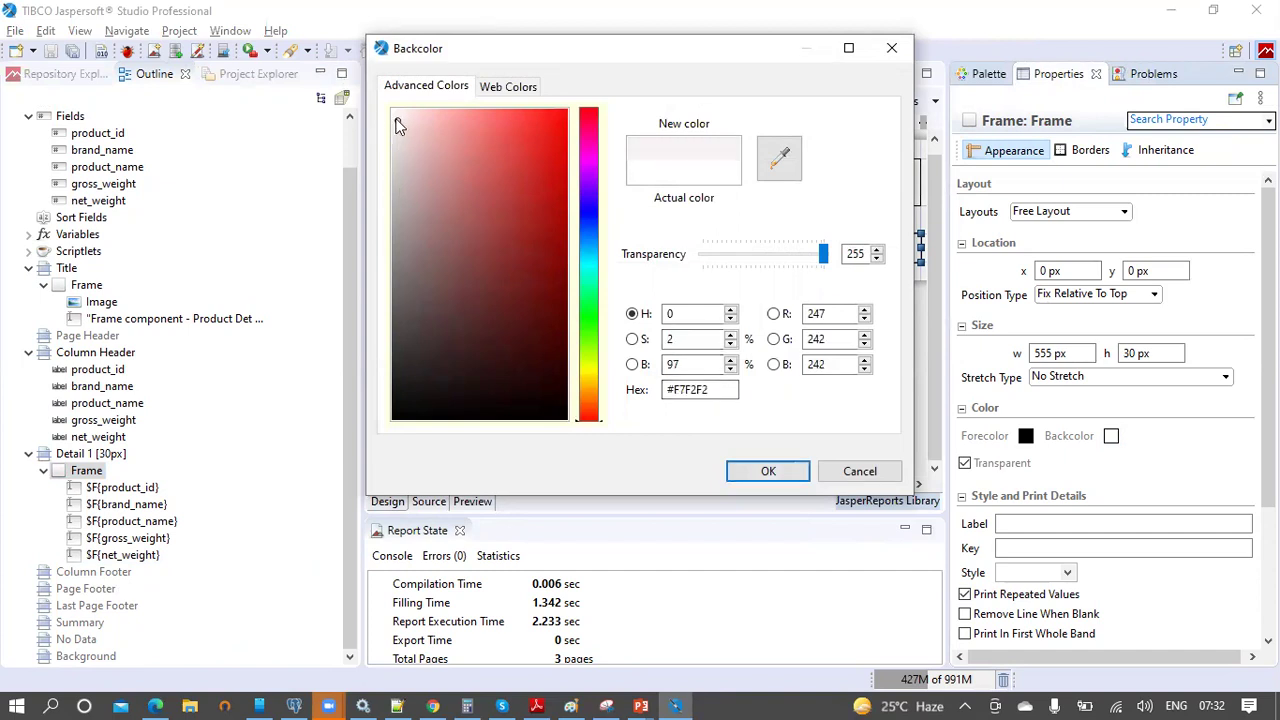
pyautogui.click(768, 471)
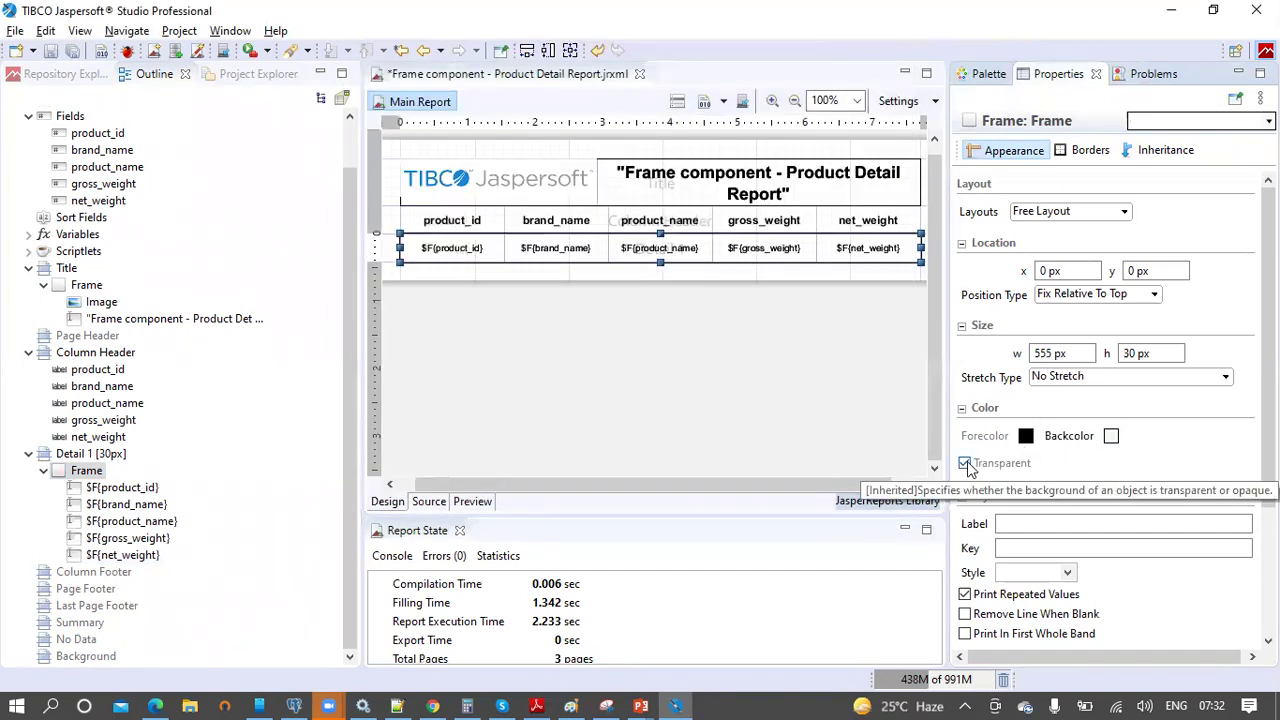
pyautogui.click(966, 464)
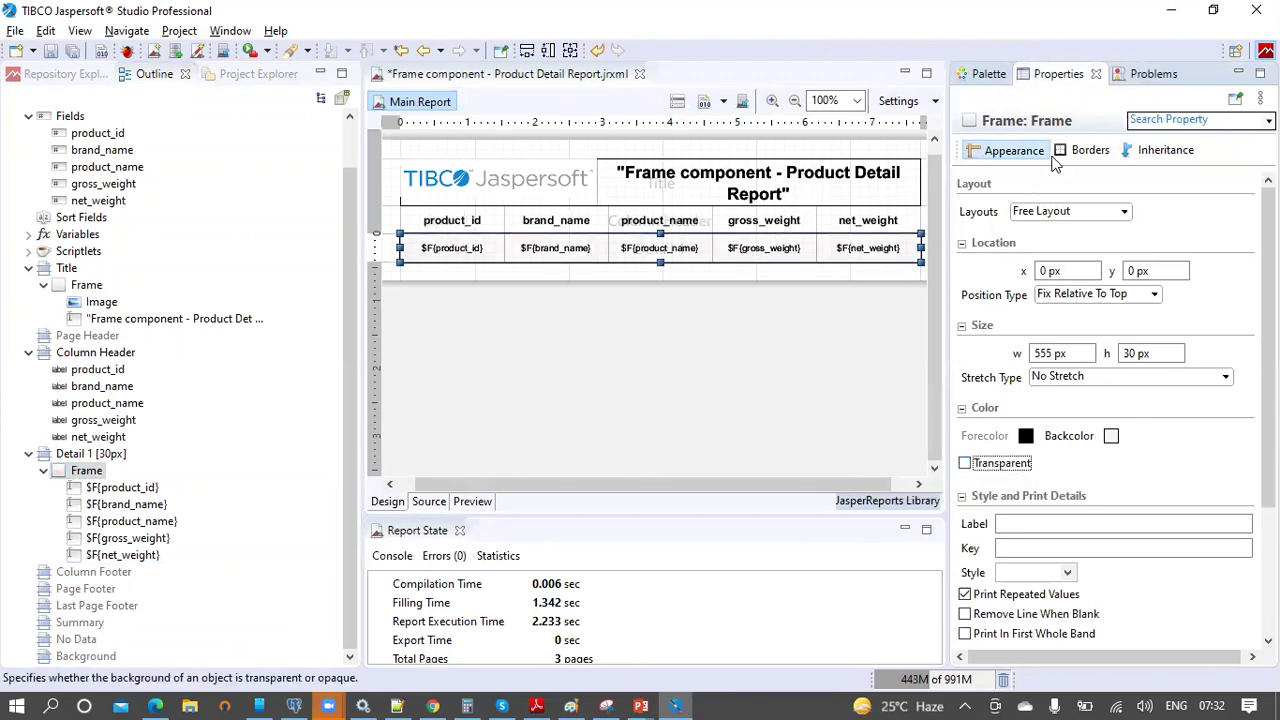
# Step: Add a 1.00 wide box border around the Detail 1 frame, and preview the saved report in a maximized editor
pyautogui.click(1073, 152)
pyautogui.click(1006, 449)
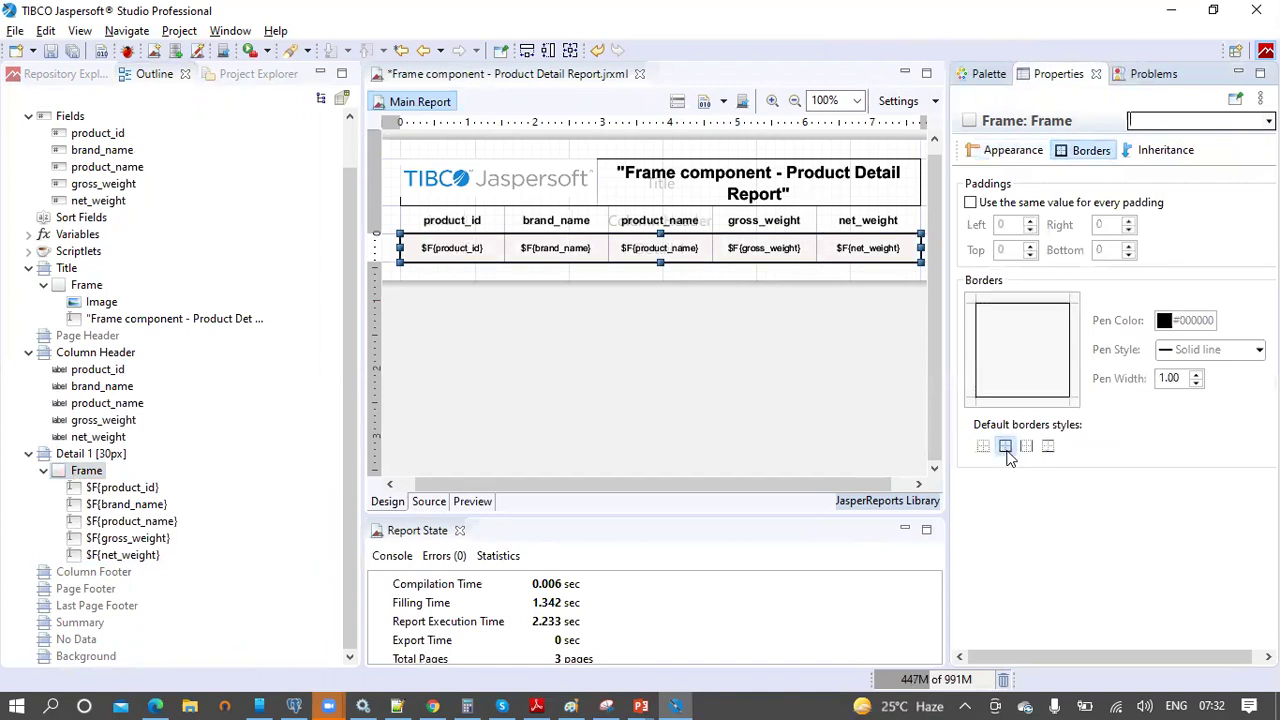
pyautogui.click(49, 50)
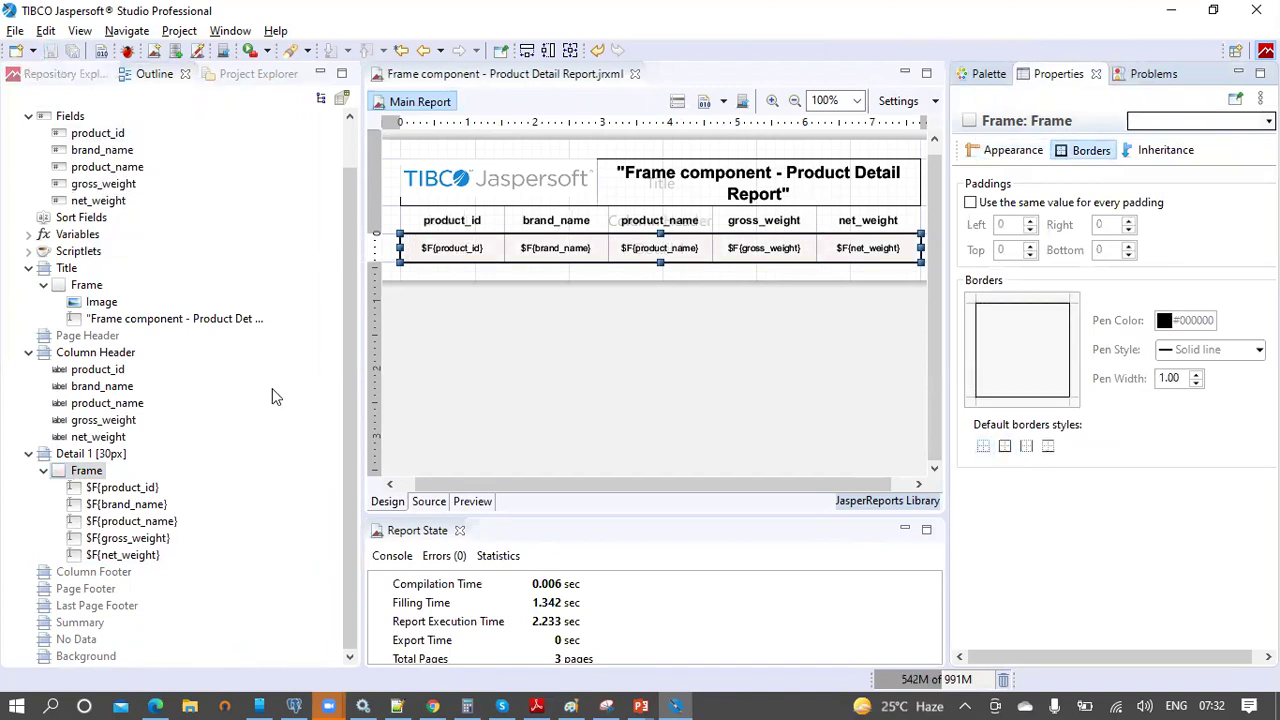
pyautogui.click(474, 501)
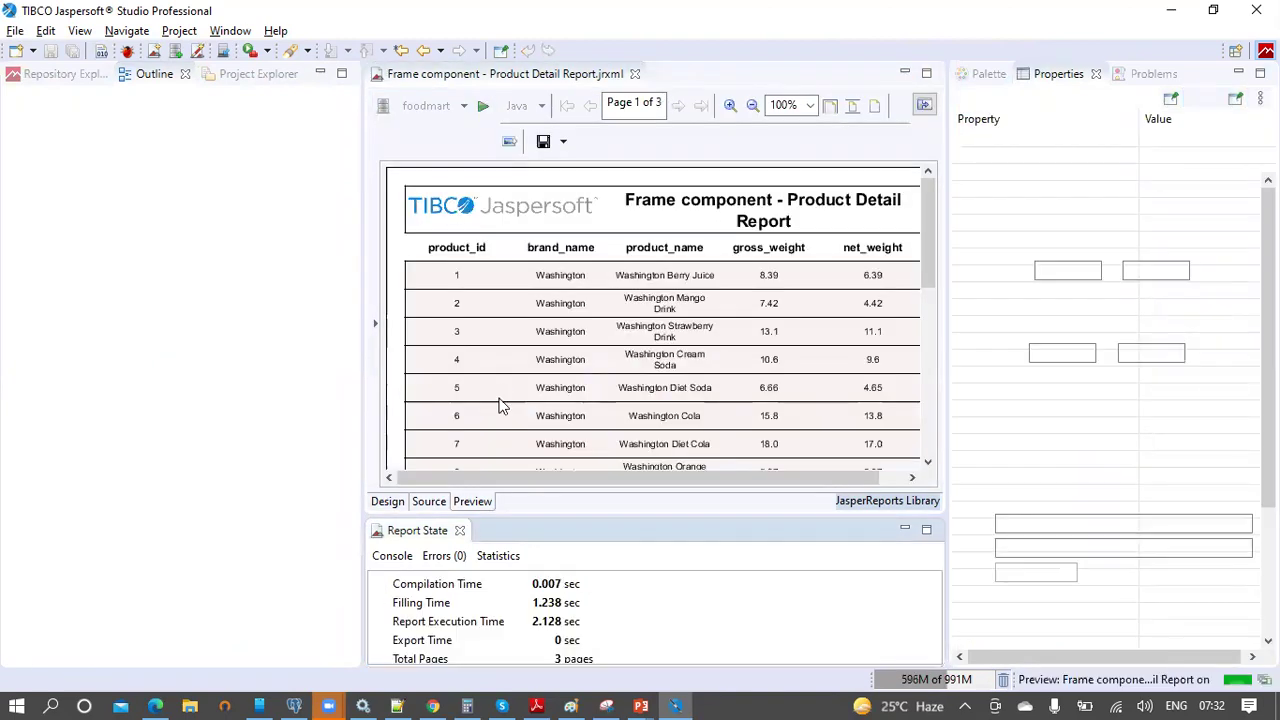
pyautogui.doubleClick(517, 74)
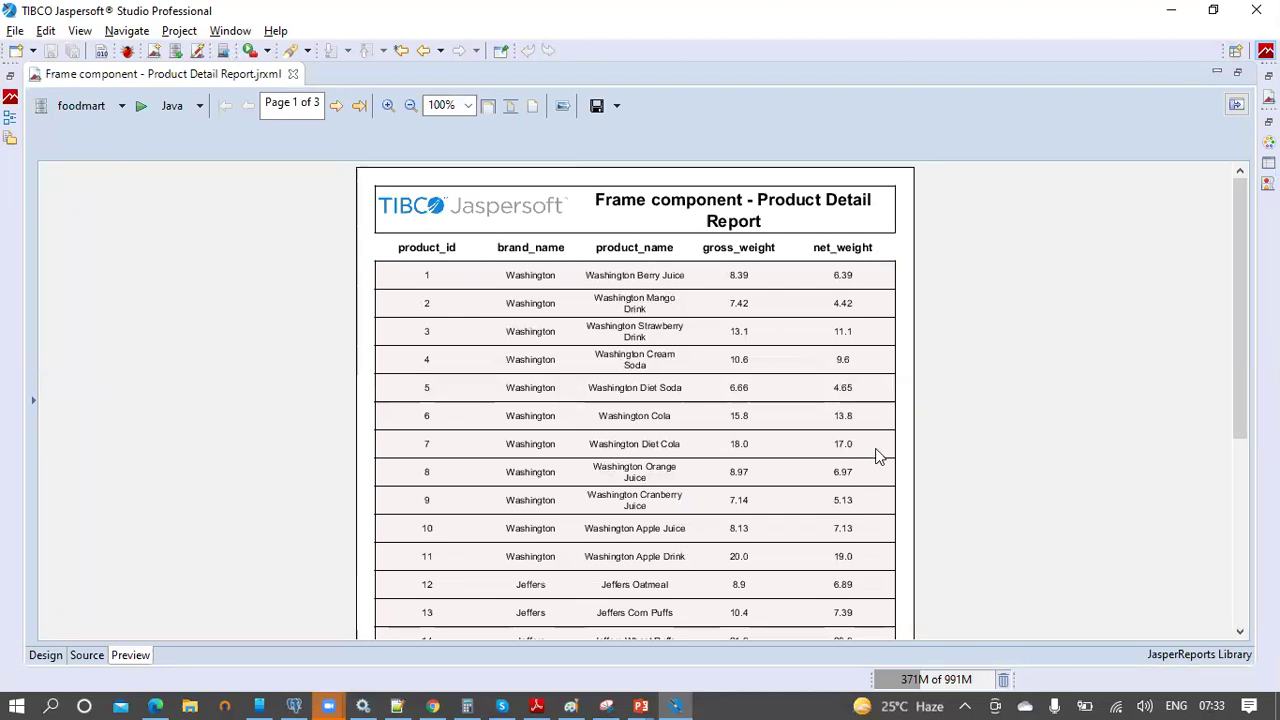
# Step: Return to the report design in the normal editor size and switch to the PowerPoint slide show's Recap slide
pyautogui.click(45, 654)
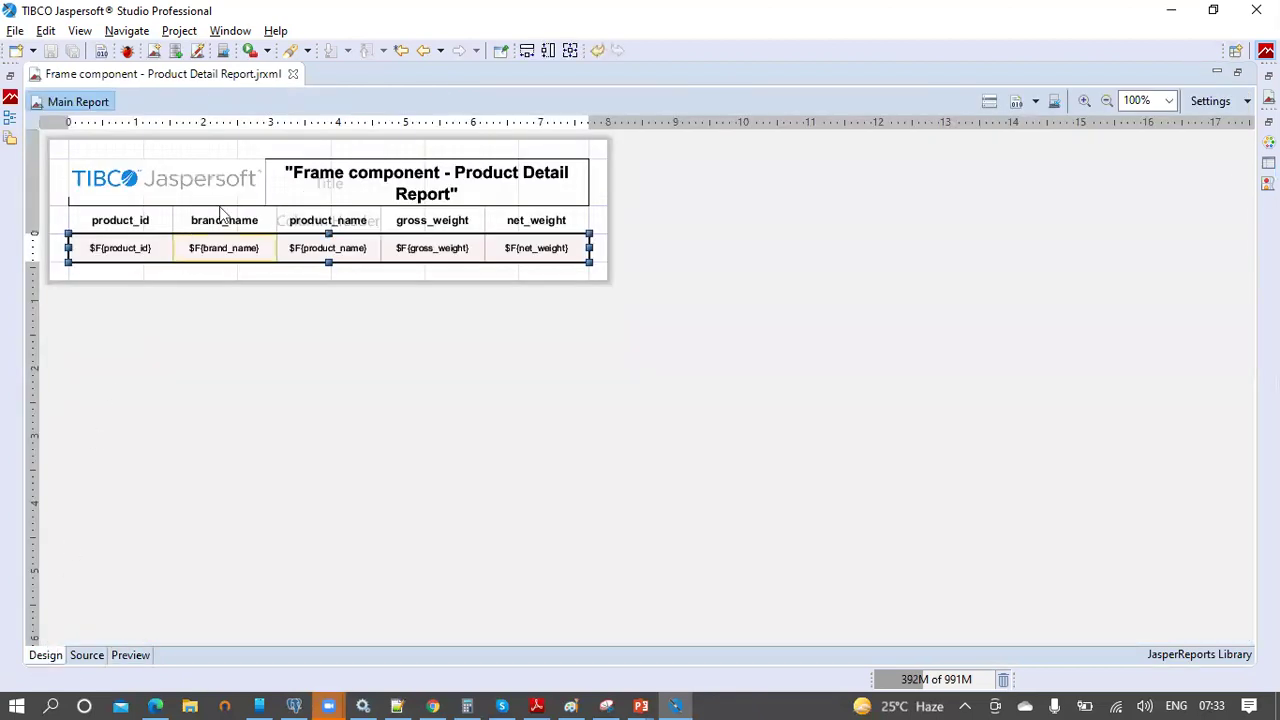
pyautogui.doubleClick(232, 80)
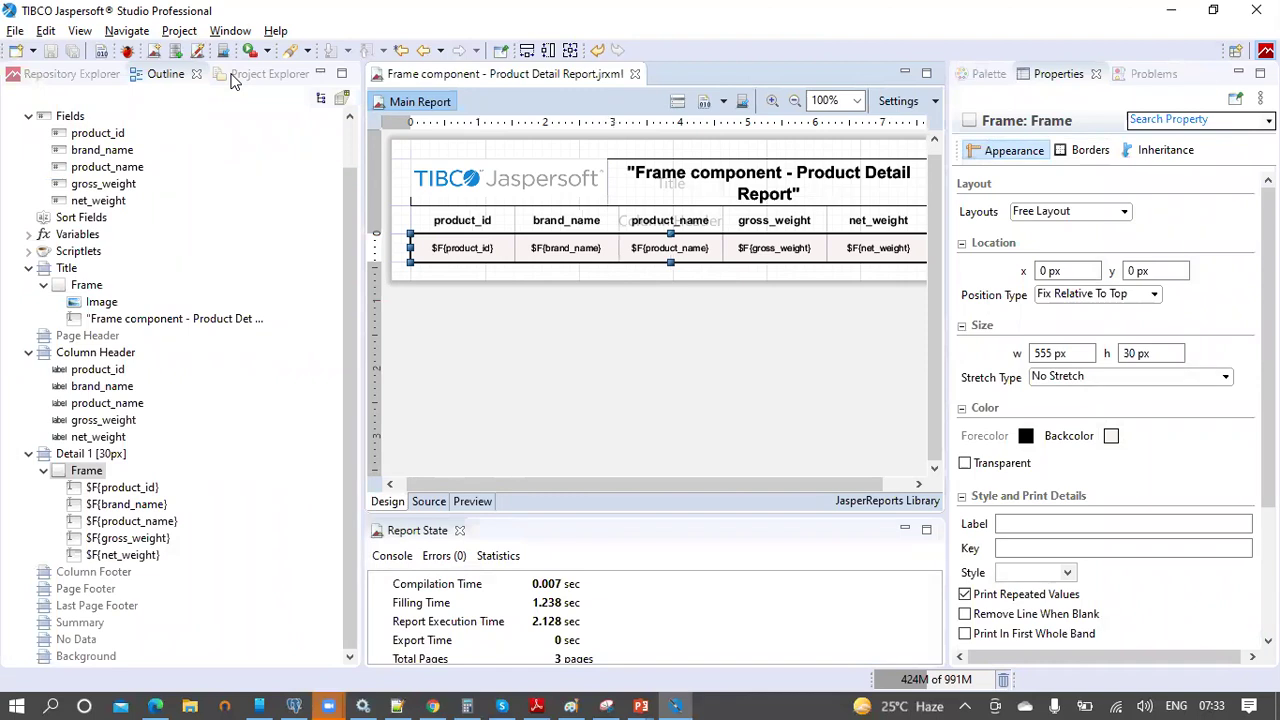
pyautogui.click(646, 697)
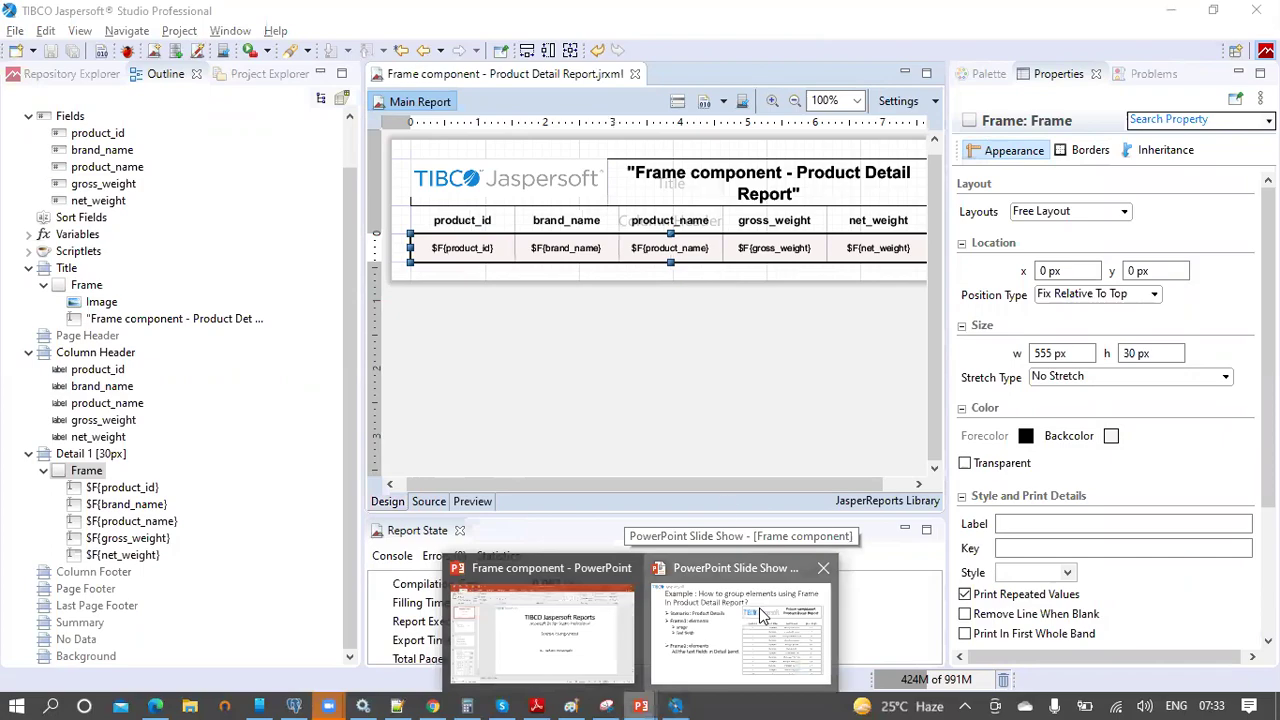
pyautogui.click(727, 500)
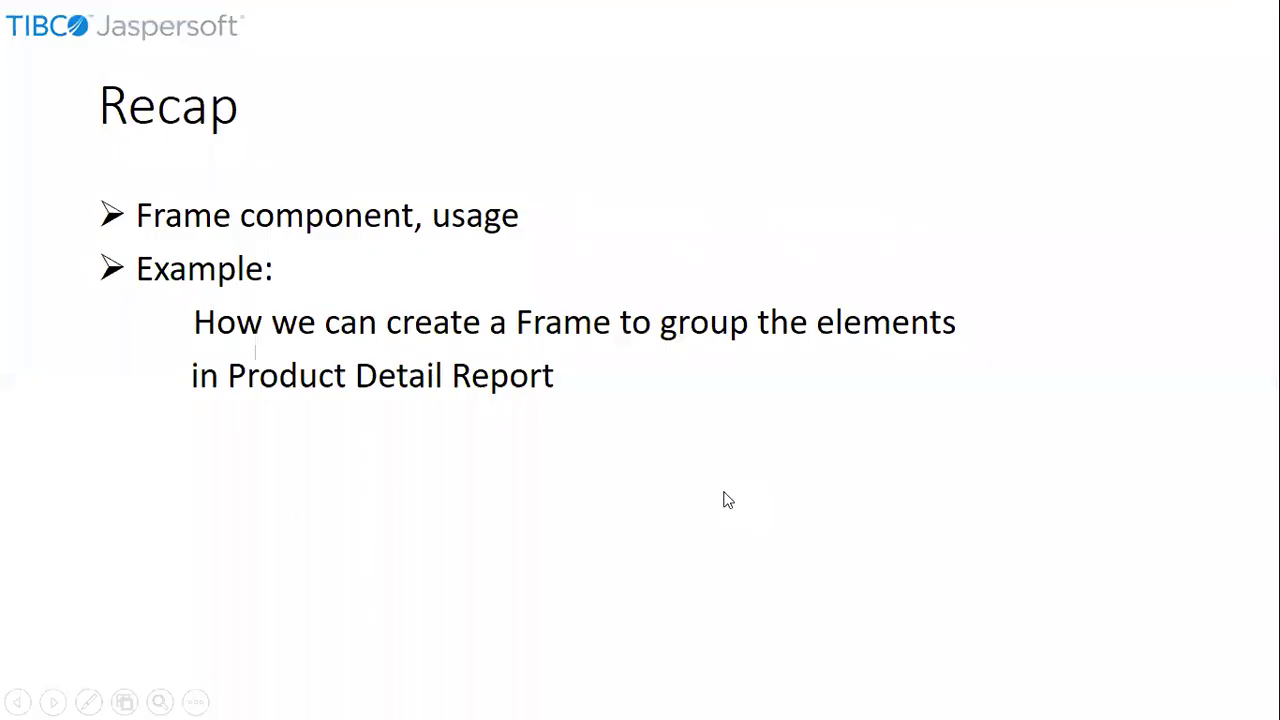